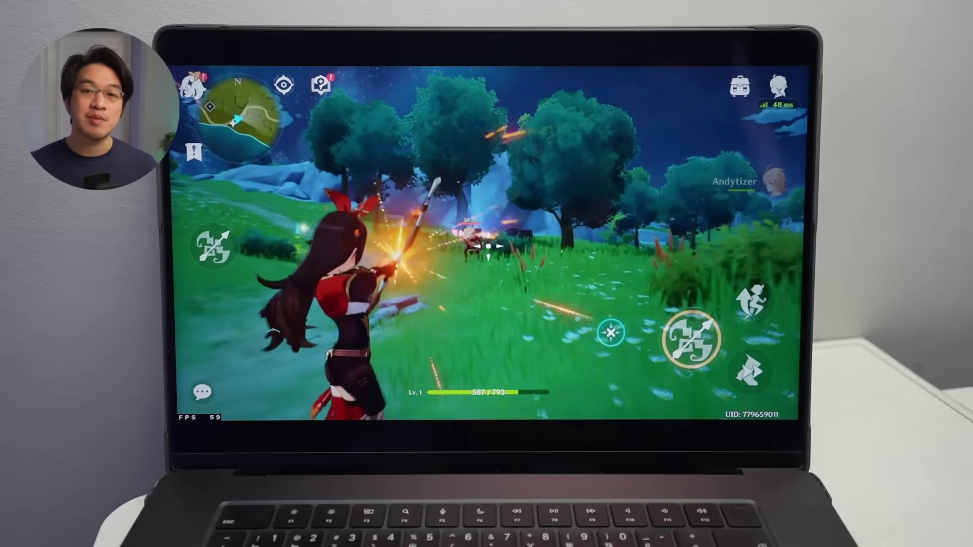
- Cast the skill and burst, then run at the enemy in Genshin Impact
key("e")
key("w")
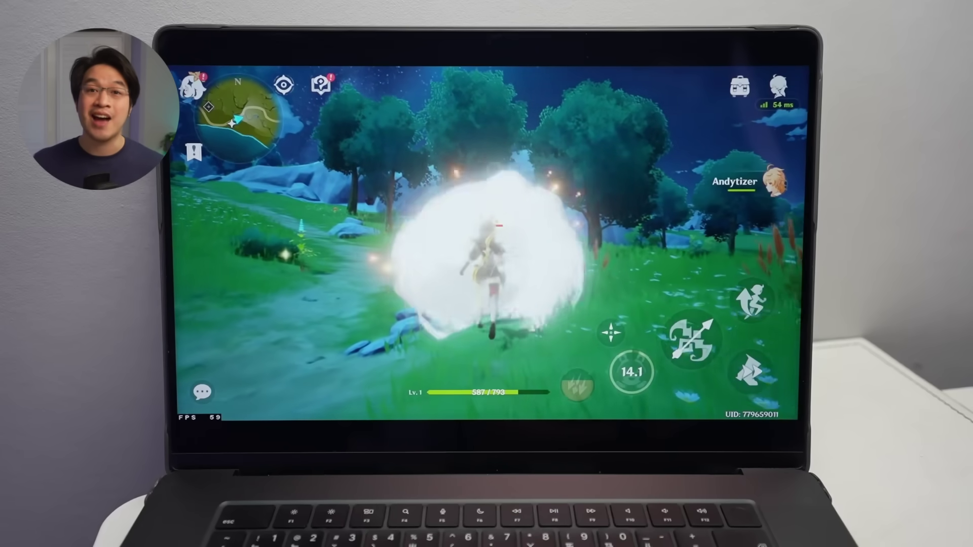
key("w")
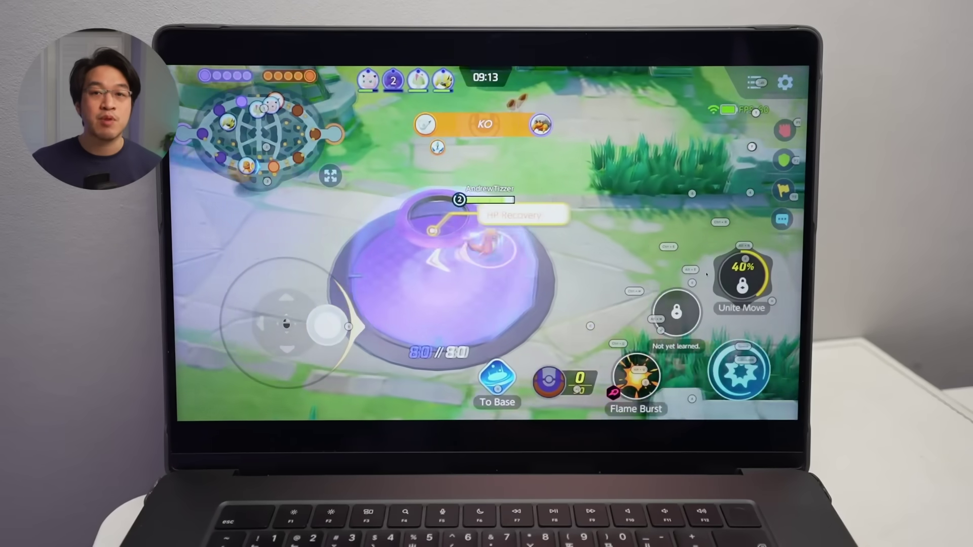
- Move Charmander to the enemy and fire Flame Burst, then fly forward over Minecraft's forest
key("d")
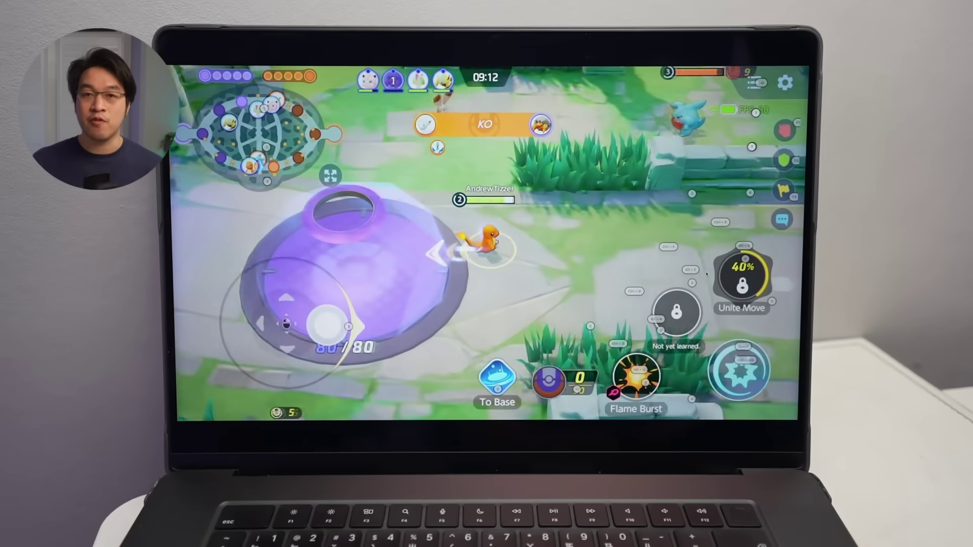
key("d")
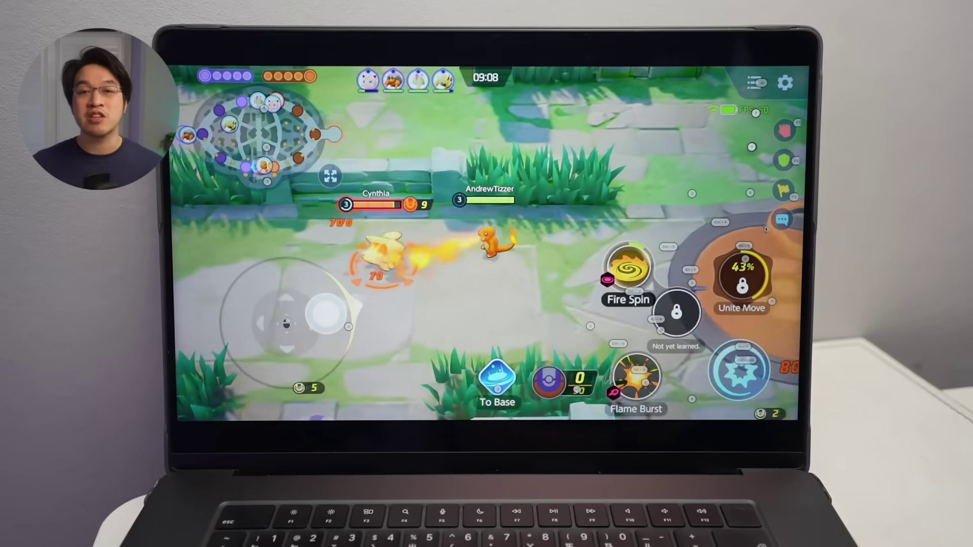
key("q")
key("s")
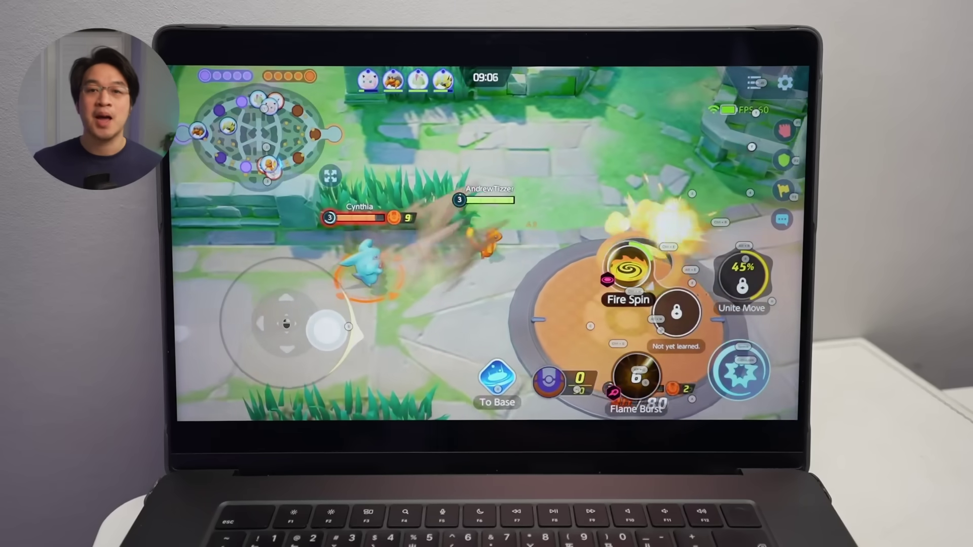
key("w")
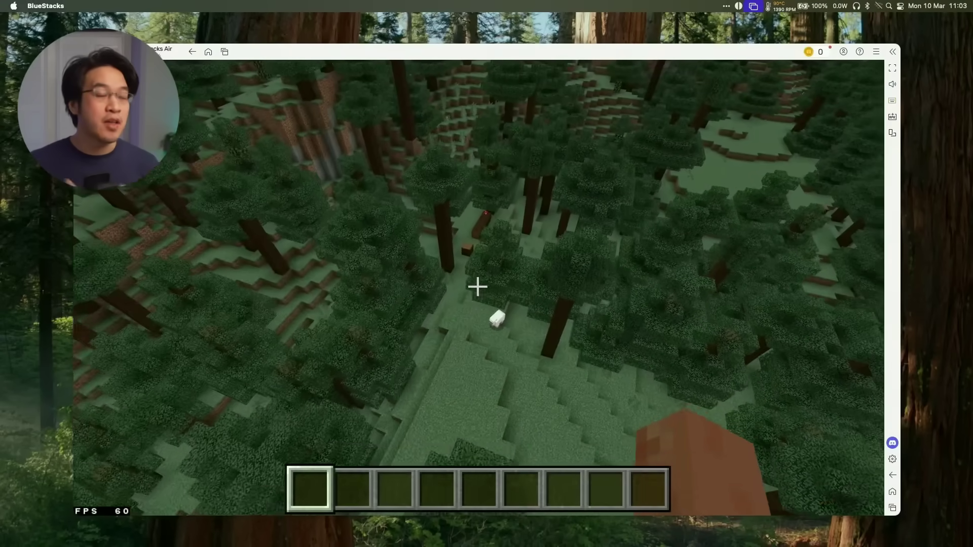
key("w")
key("w")
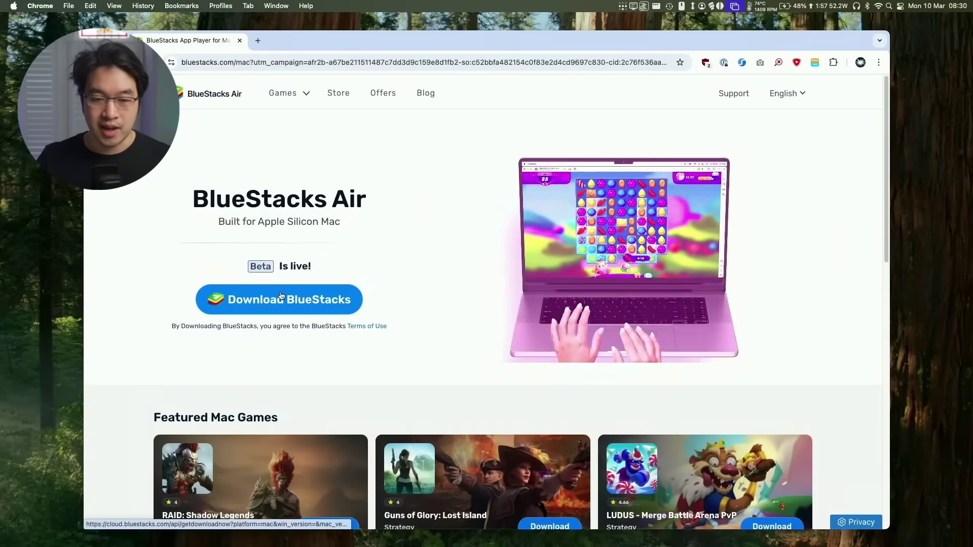
- Download the BlueStacks installer from bluestacks.com and save it into Downloads
left_click(247, 301)
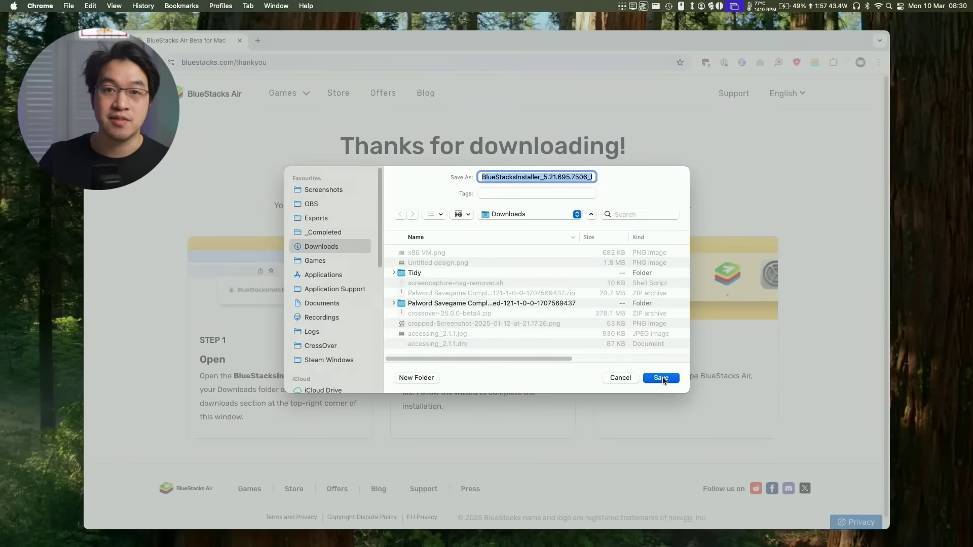
left_click(661, 378)
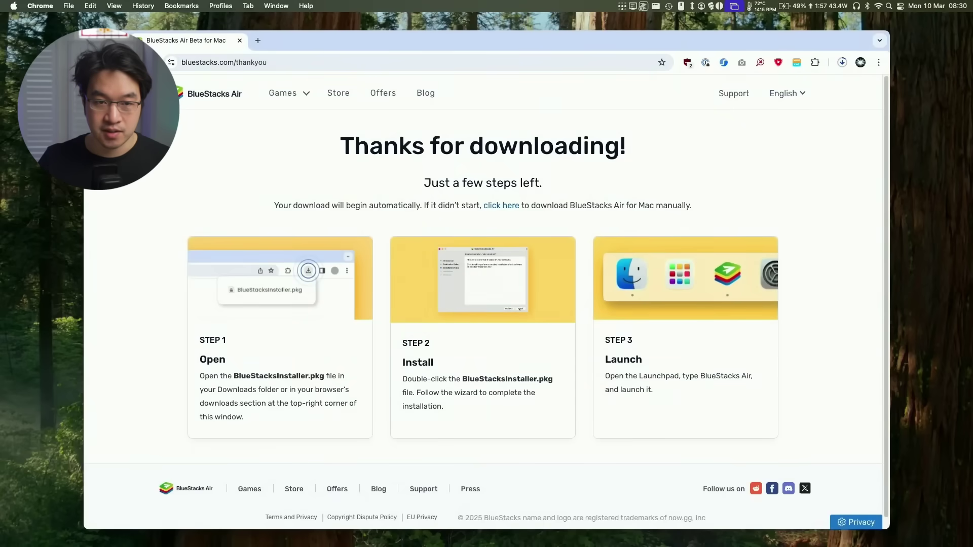
- Minimize Chrome and open BlueStacksInstaller.pkg from Finder's Downloads folder
key("super+m")
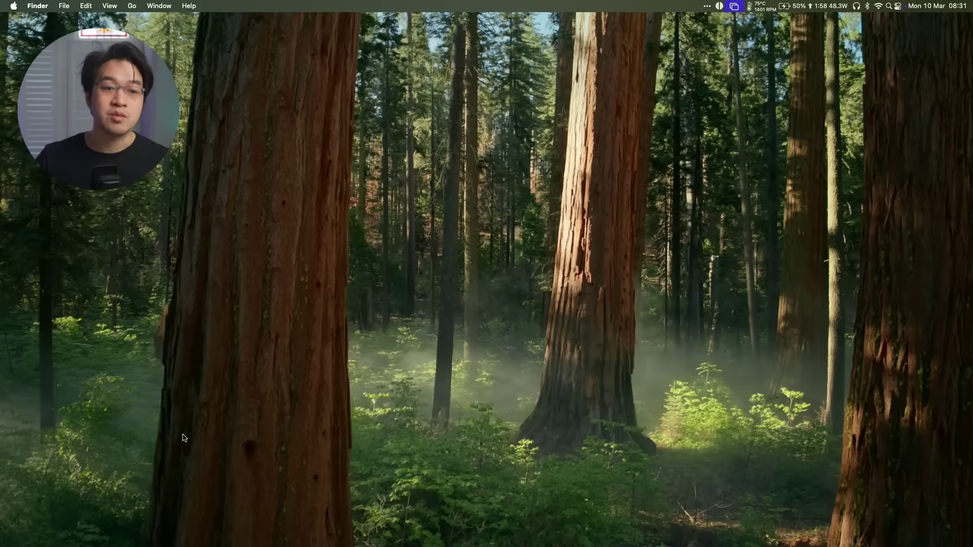
mouse_move(214, 546)
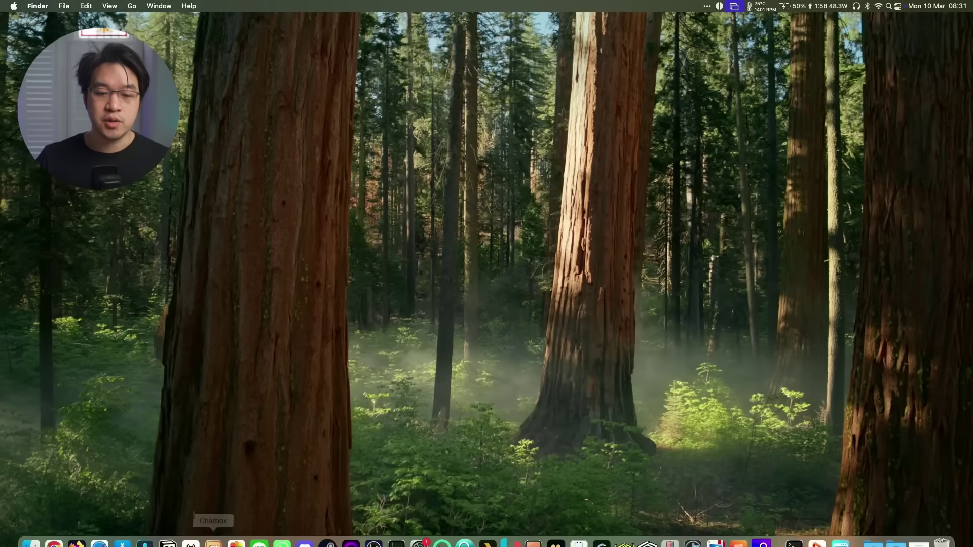
left_click(28, 545)
left_click(395, 249)
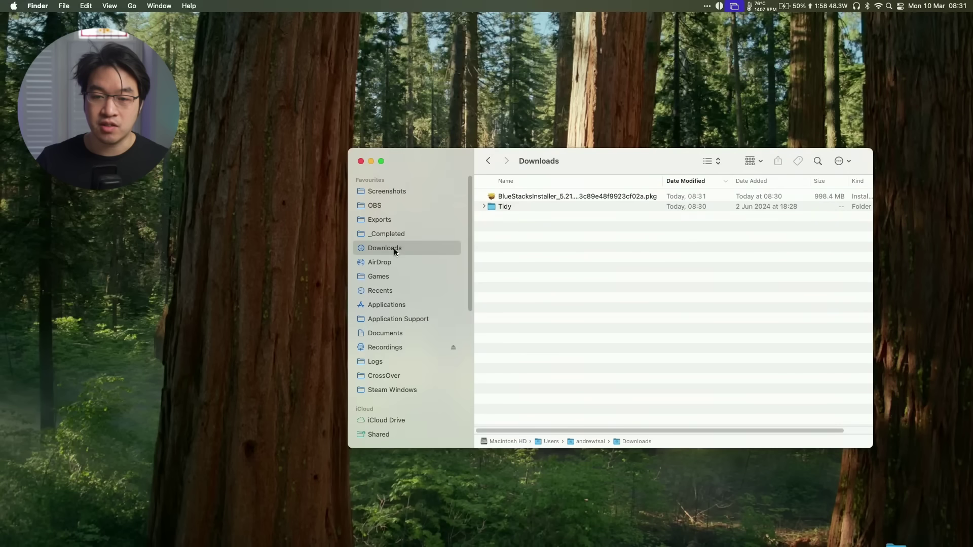
left_click(545, 198)
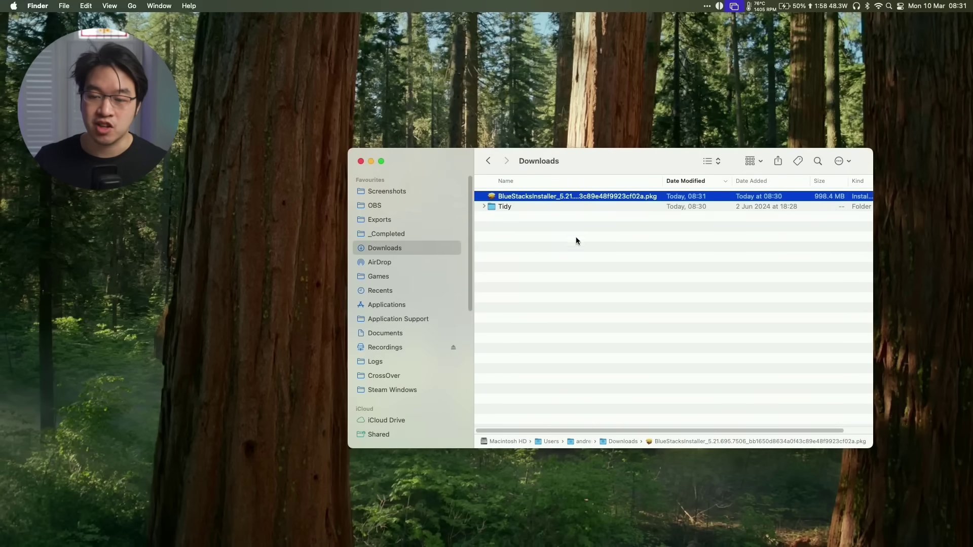
key("super+o")
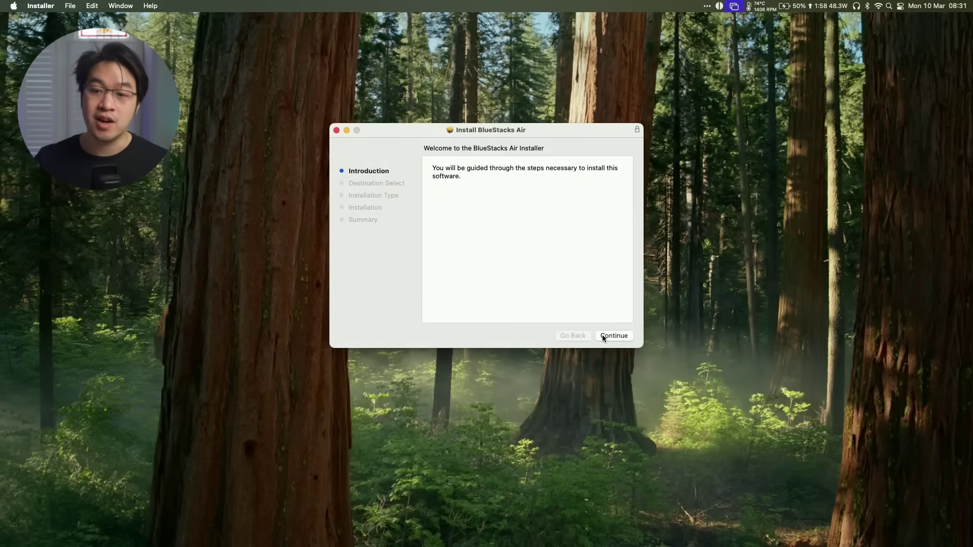
- Install BlueStacks Air using the account password, then close the installer and keep the package
left_click(604, 336)
left_click(602, 335)
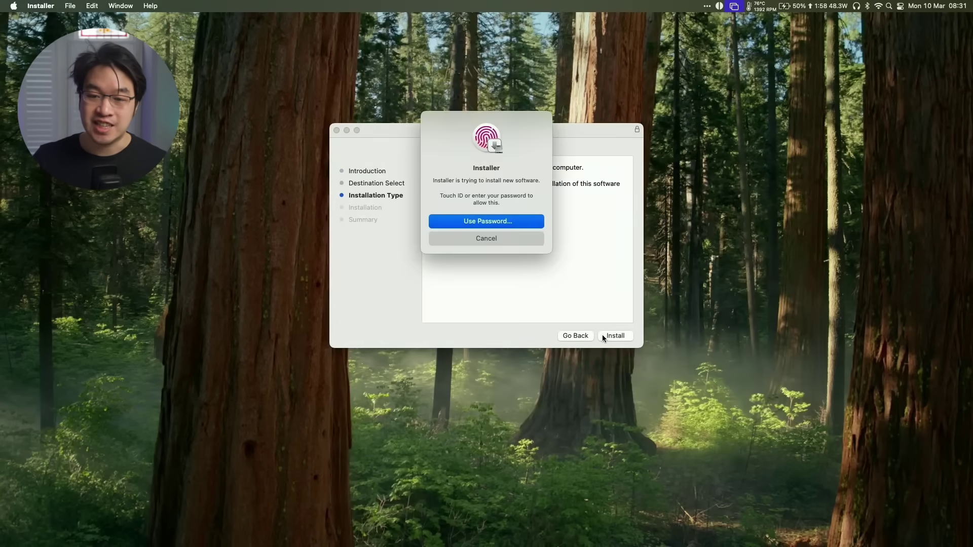
left_click(532, 240)
left_click(606, 335)
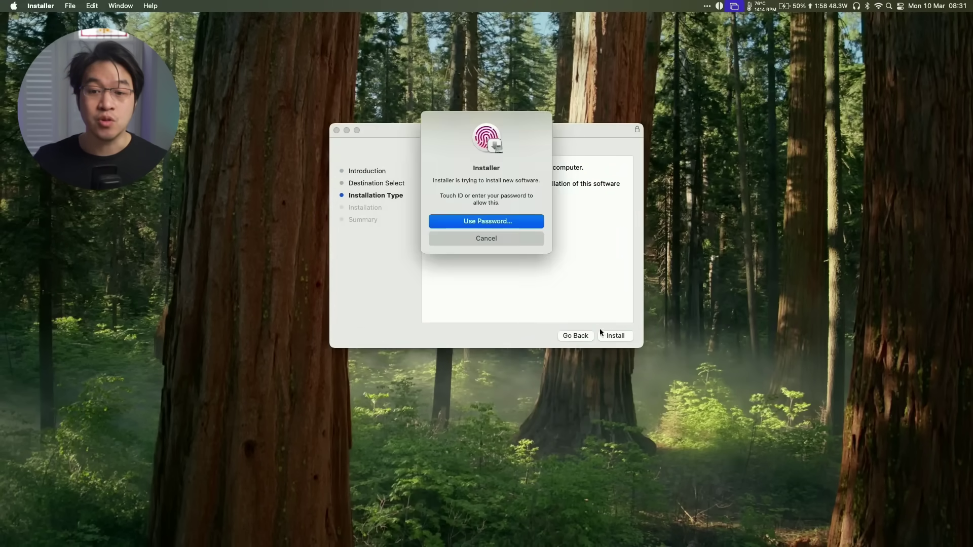
left_click(509, 223)
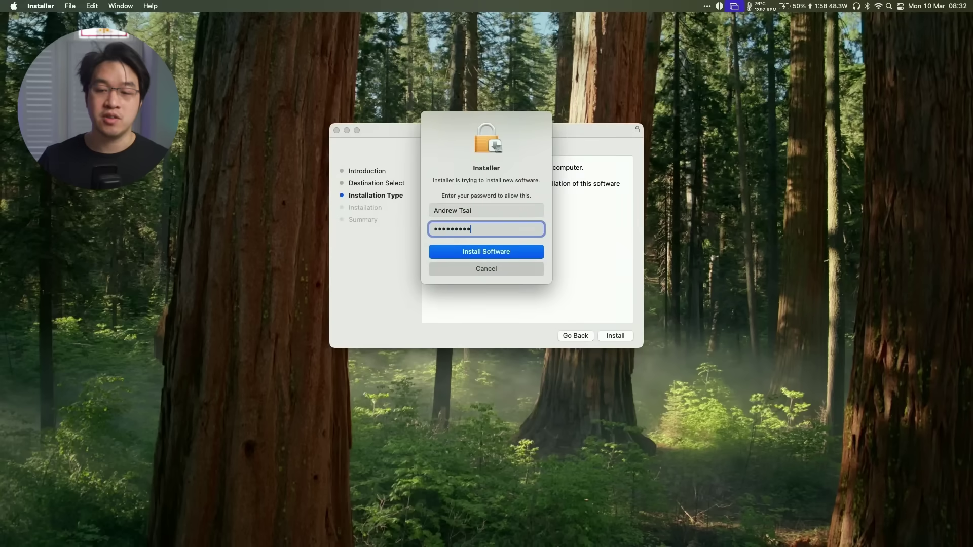
left_click(473, 256)
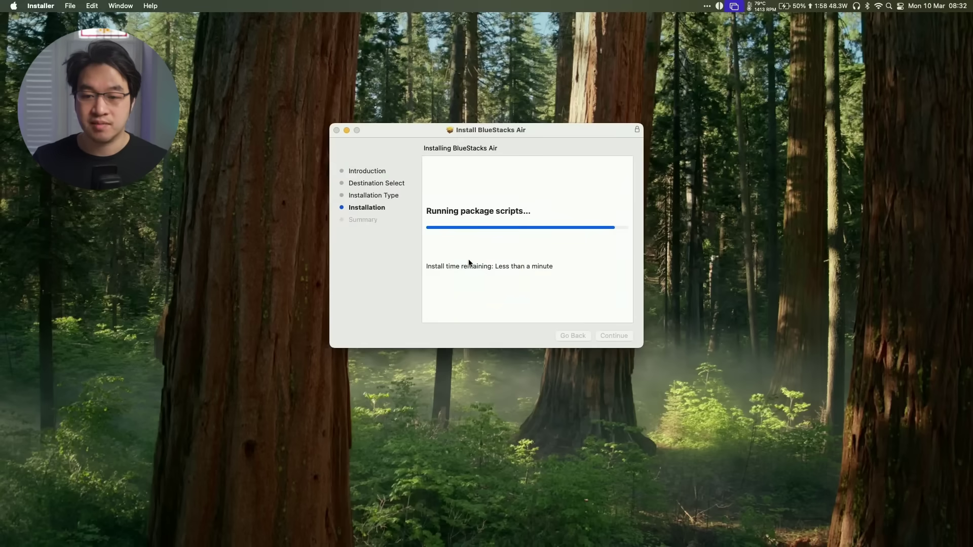
left_click(612, 337)
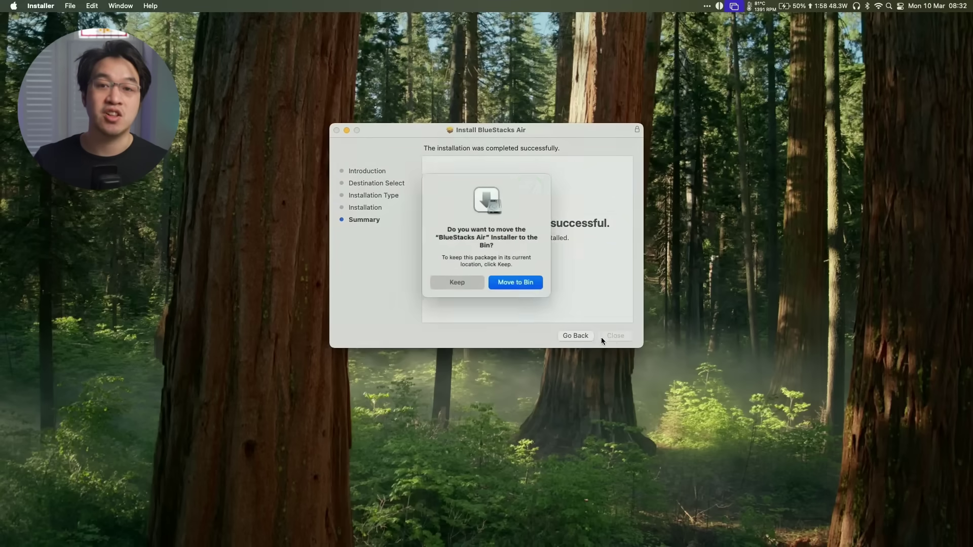
left_click(453, 283)
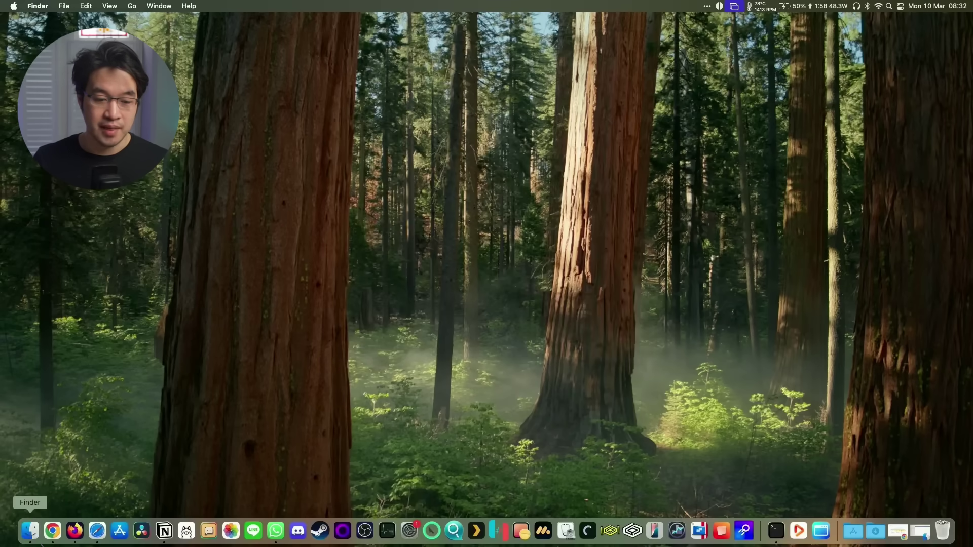
- Show Finder's Applications folder in icon view and launch BlueStacks
left_click(31, 534)
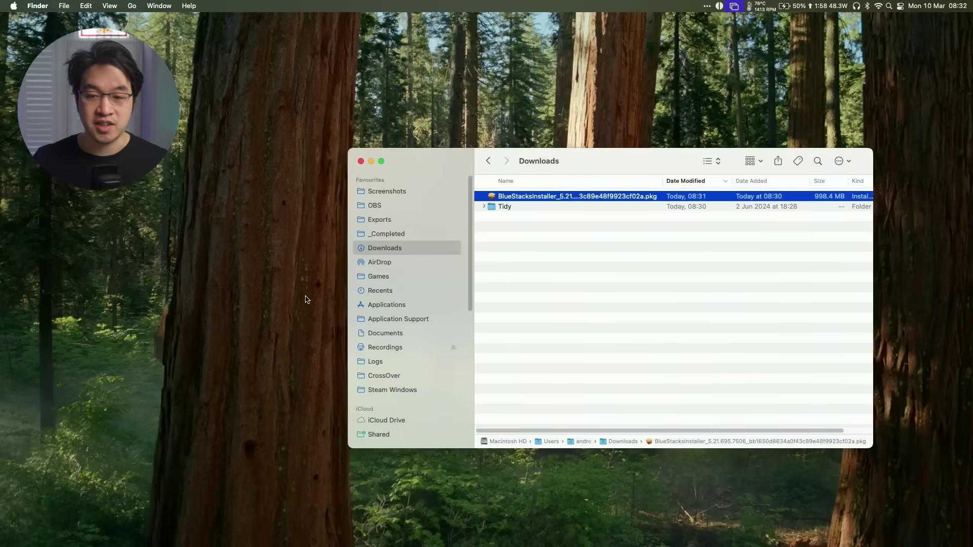
left_click(384, 304)
key("super+1")
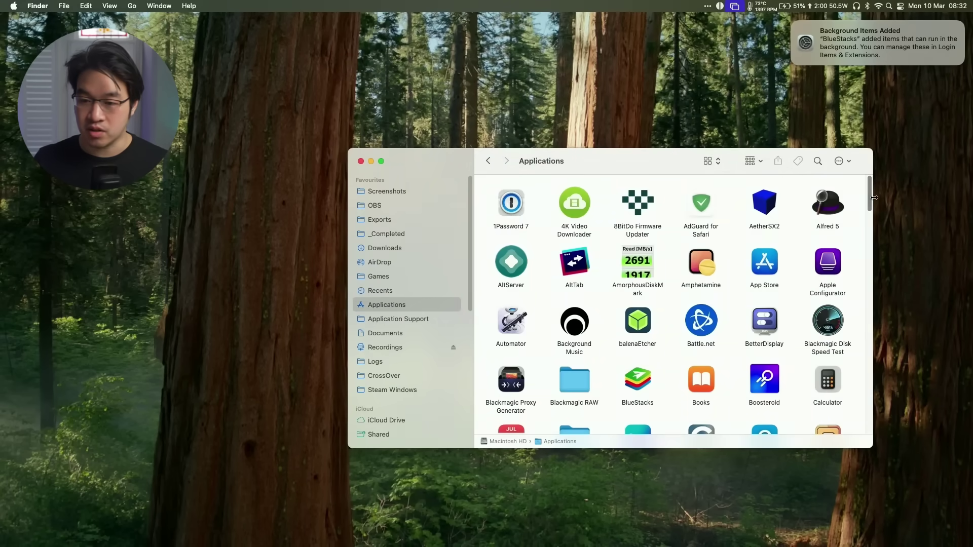
left_click_drag(874, 198, 877, 200)
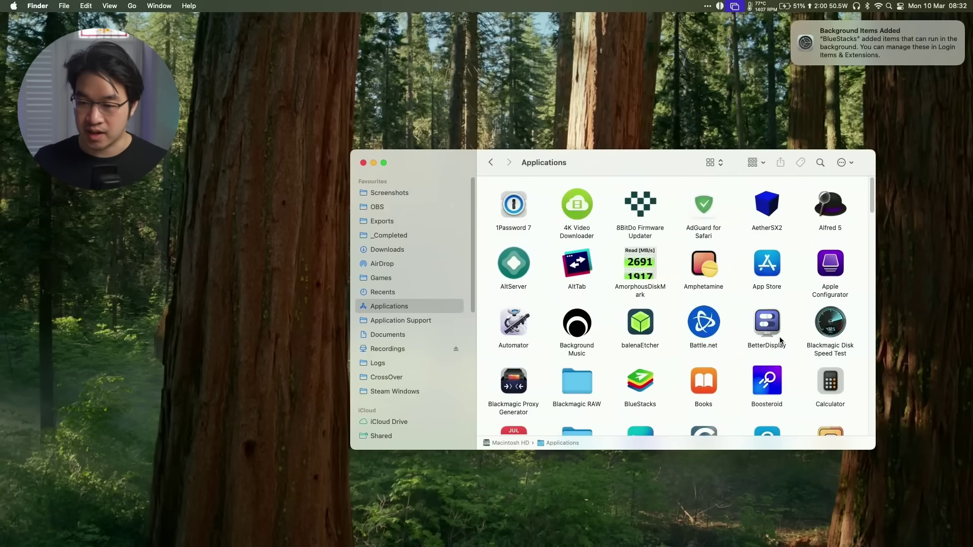
scroll(780, 337, "down", 2)
left_click(640, 339)
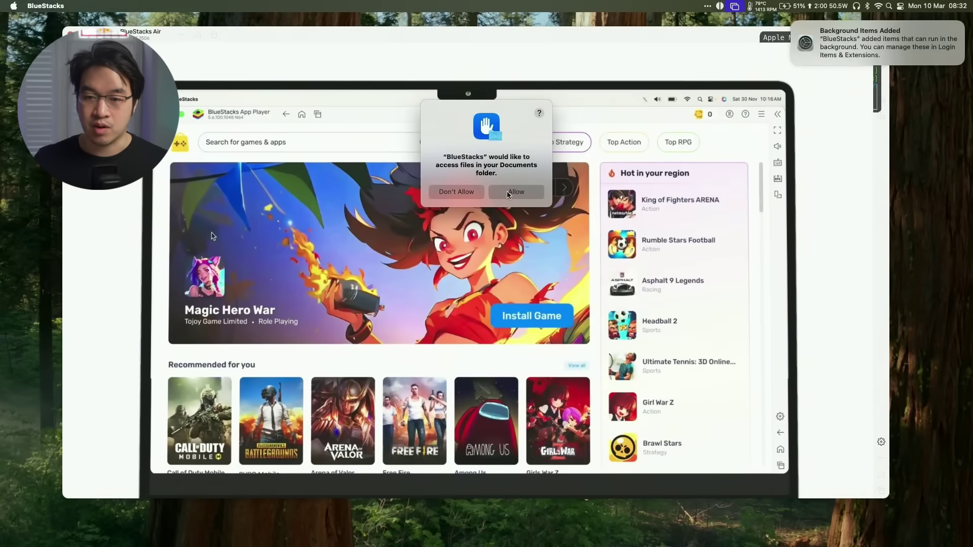
- Allow BlueStacks Documents folder access and close the Background Items Added notice
left_click(508, 192)
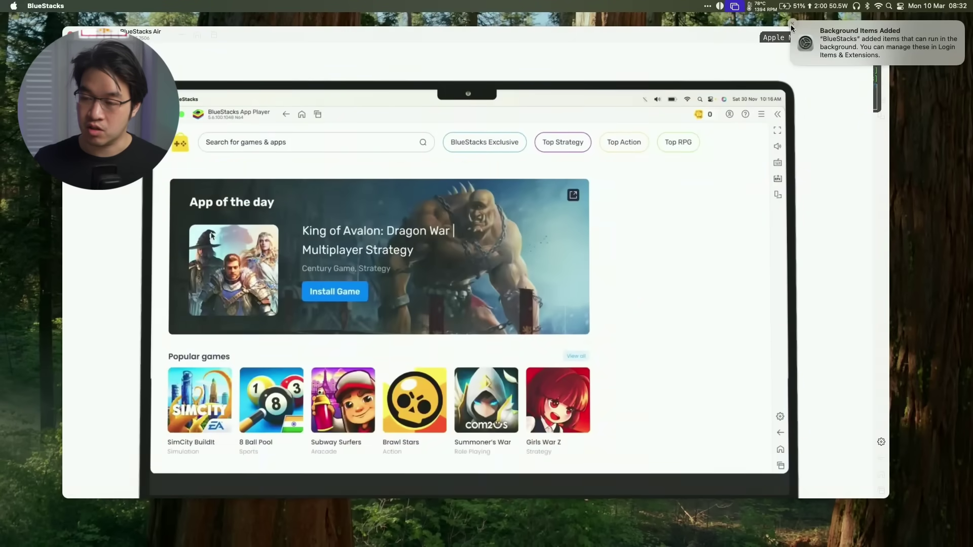
left_click(792, 26)
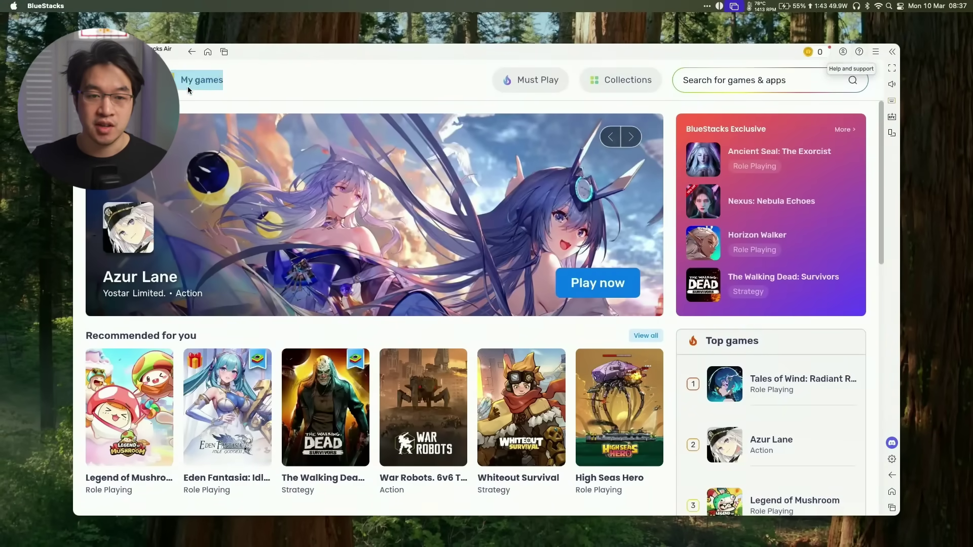
- Open the Play Store from the System apps folder on the home screen
left_click(209, 56)
left_click(292, 187)
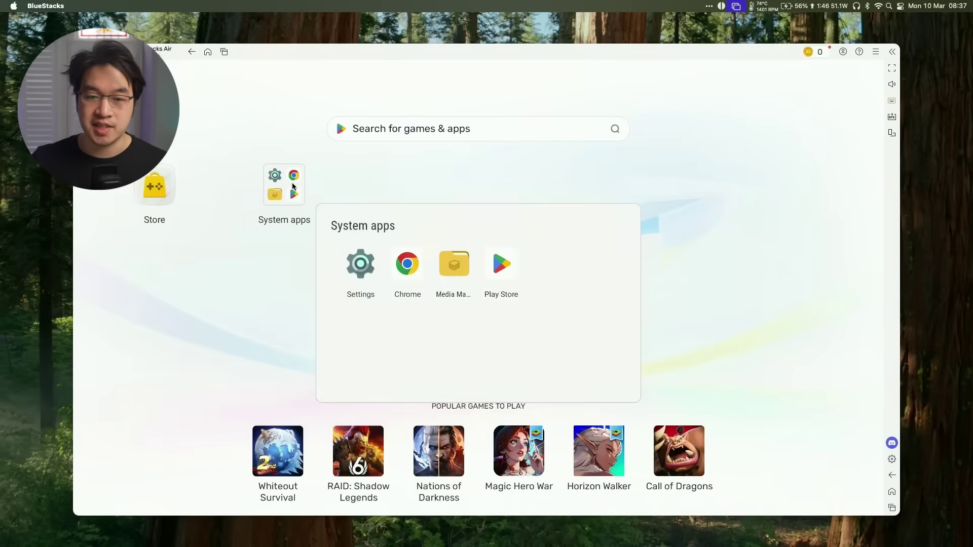
left_click(501, 270)
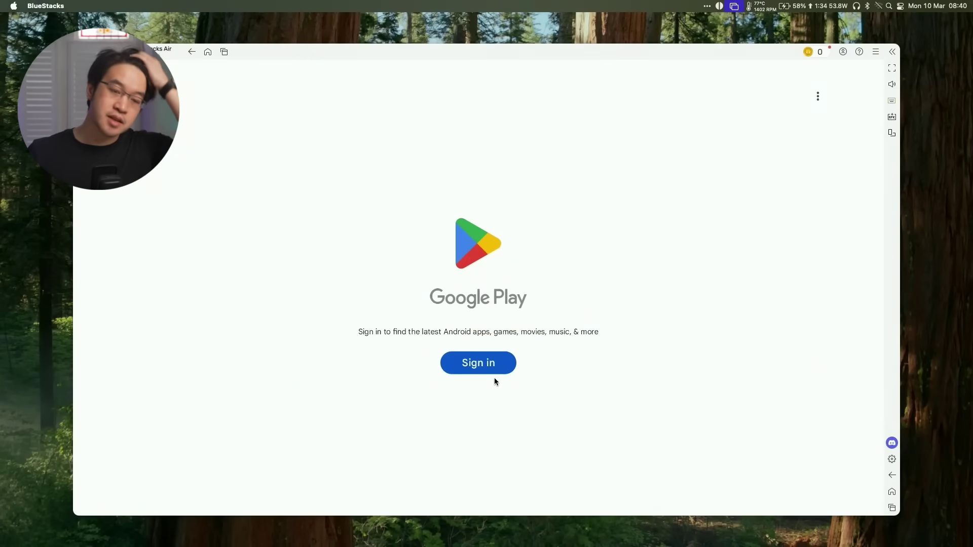
- Sign in with the Google account e-mail, declining backup and turning off device data backup
left_click(486, 372)
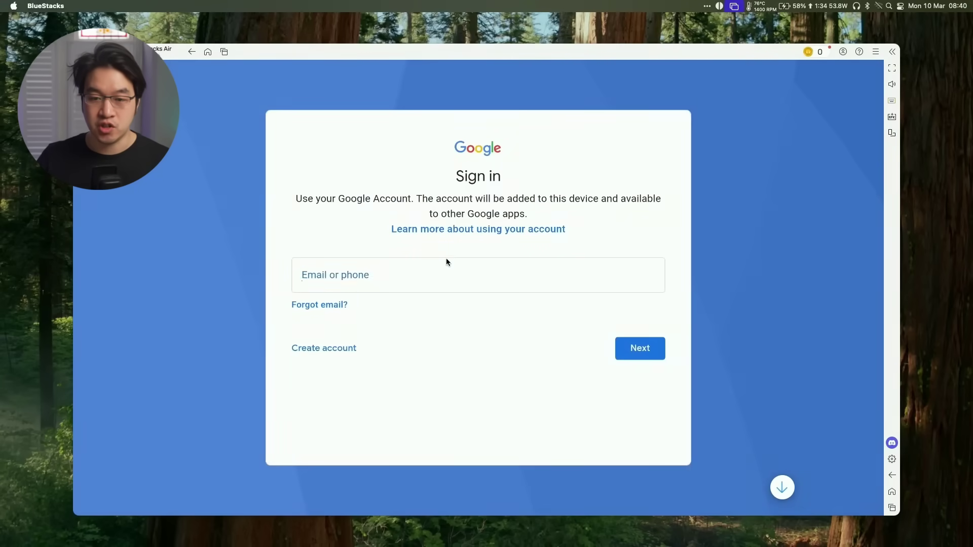
left_click(447, 266)
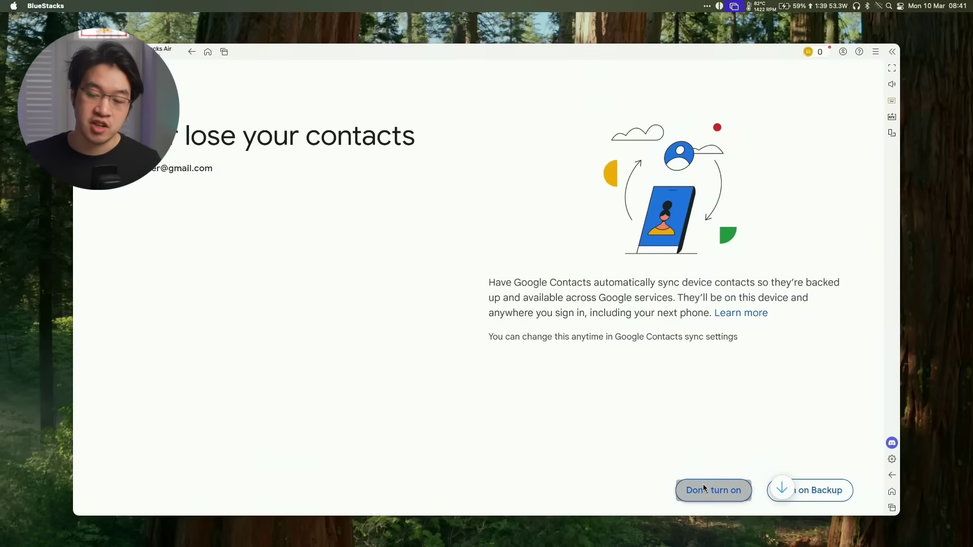
left_click(703, 485)
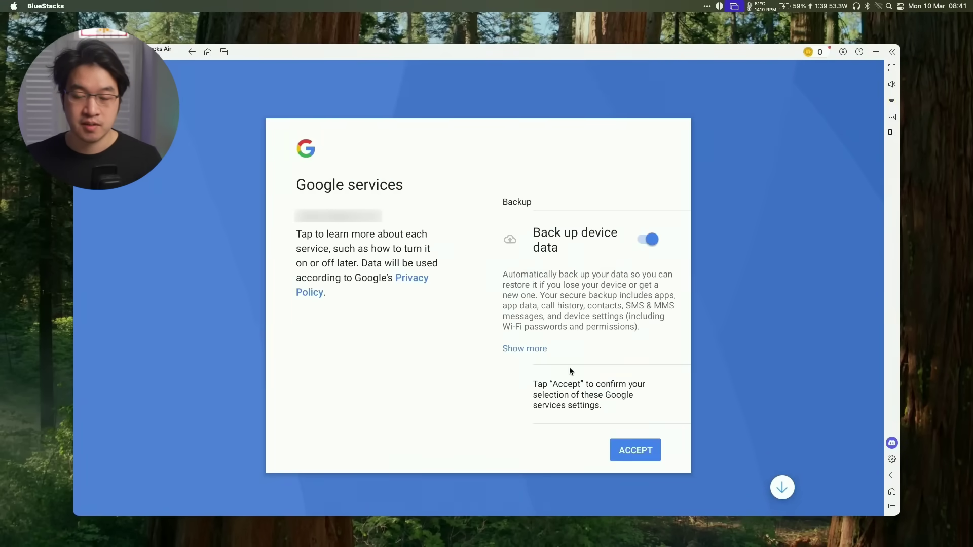
left_click(649, 238)
left_click(625, 455)
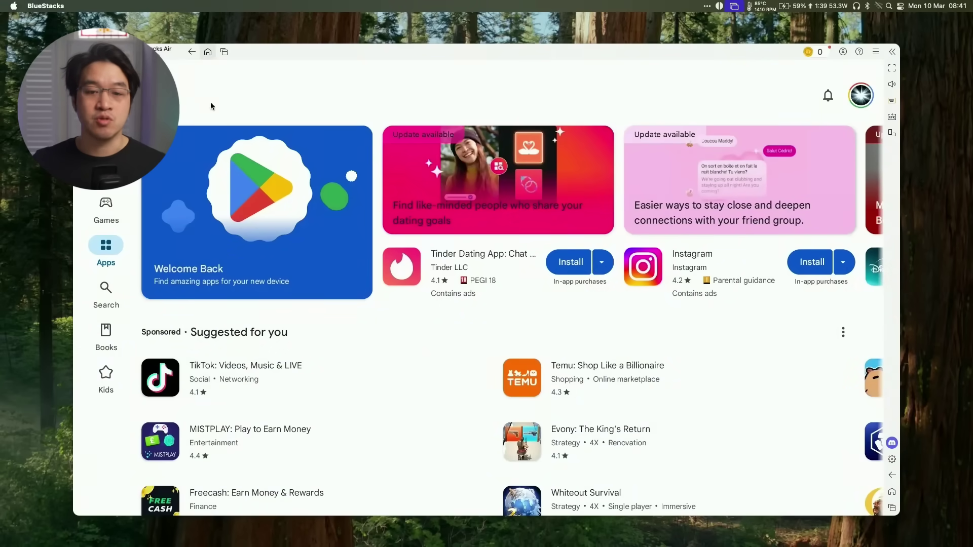
scroll(280, 199, "down", 10)
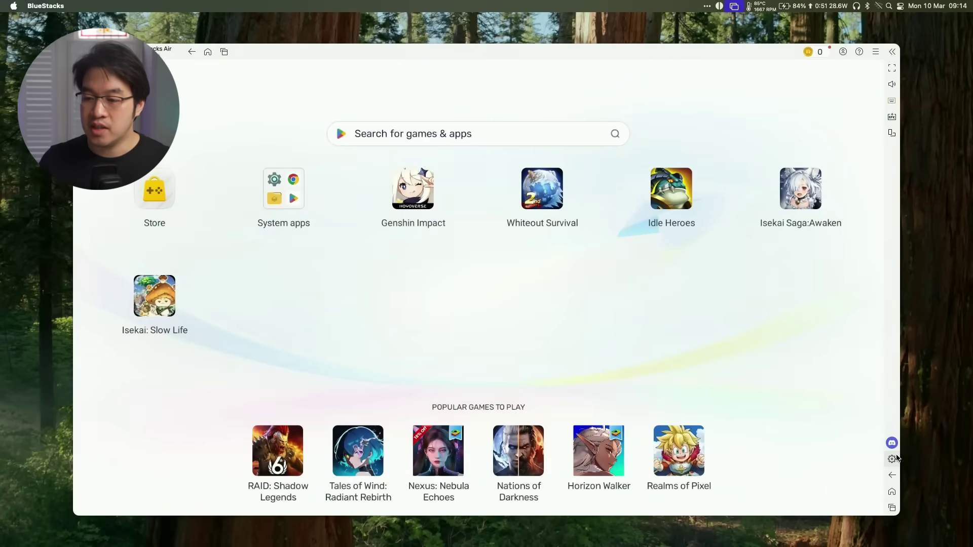
- Keep CPU at High (4 Cores), set memory to High (8 GB), and save the performance settings
left_click(893, 458)
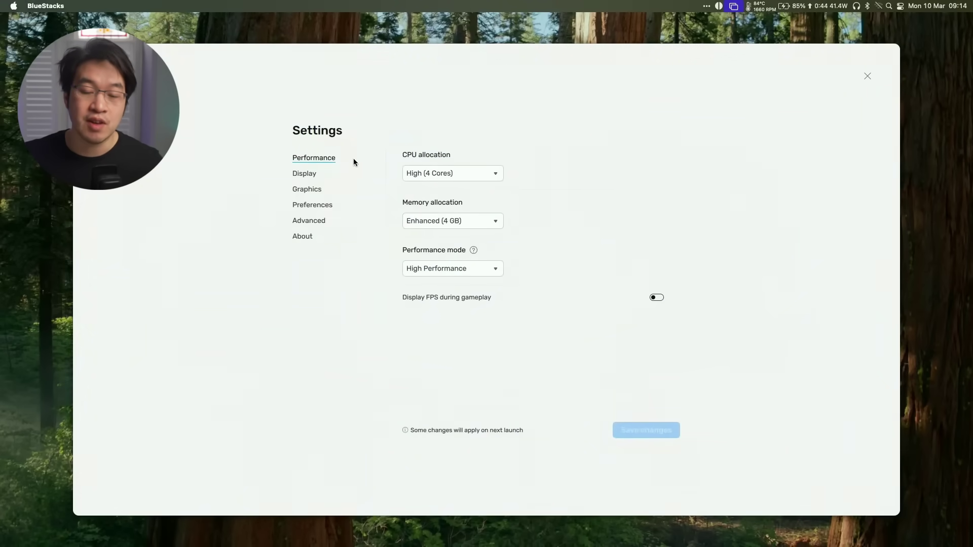
left_click(444, 174)
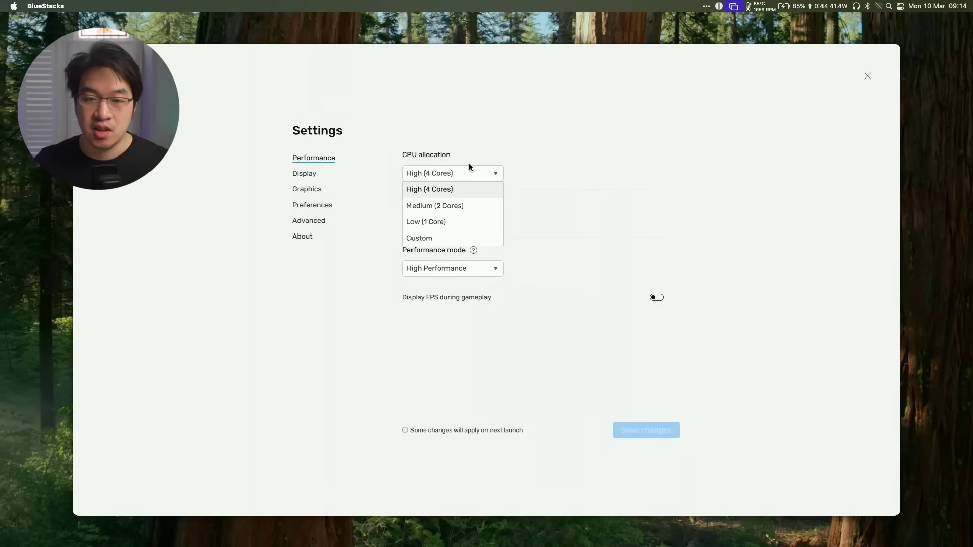
left_click(493, 189)
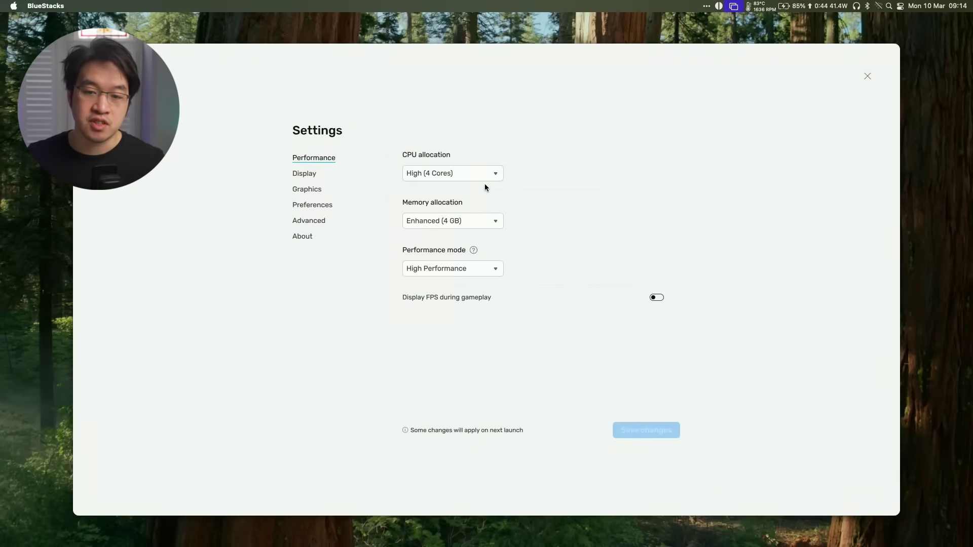
left_click(464, 224)
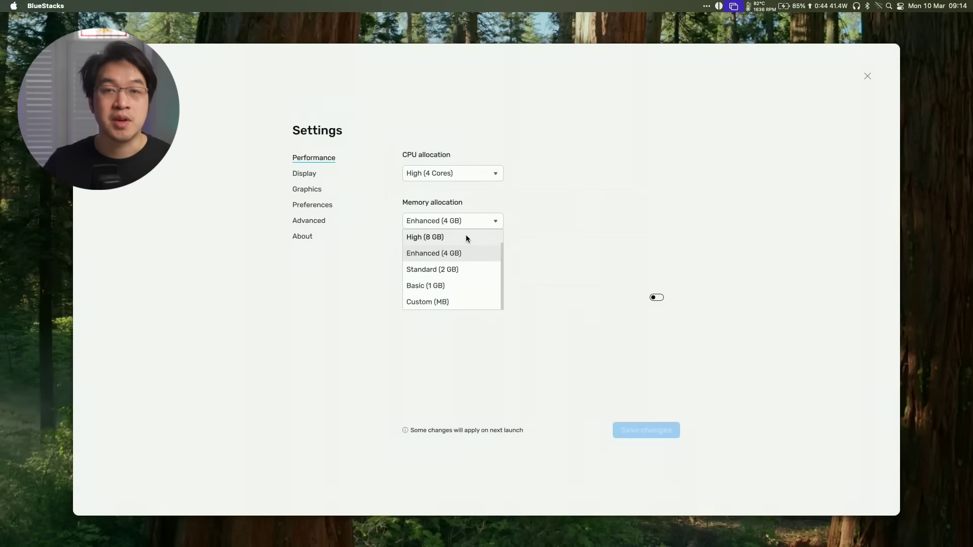
left_click(437, 238)
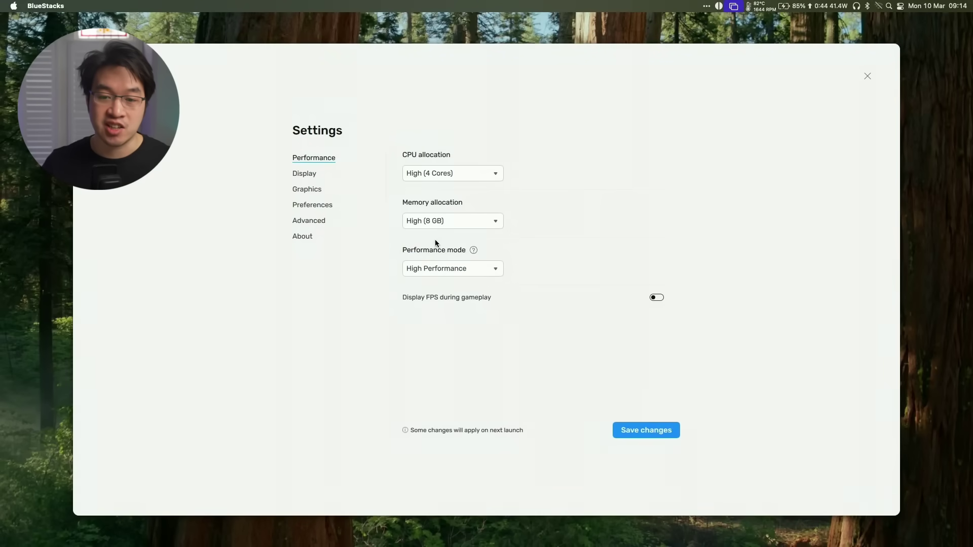
left_click(436, 268)
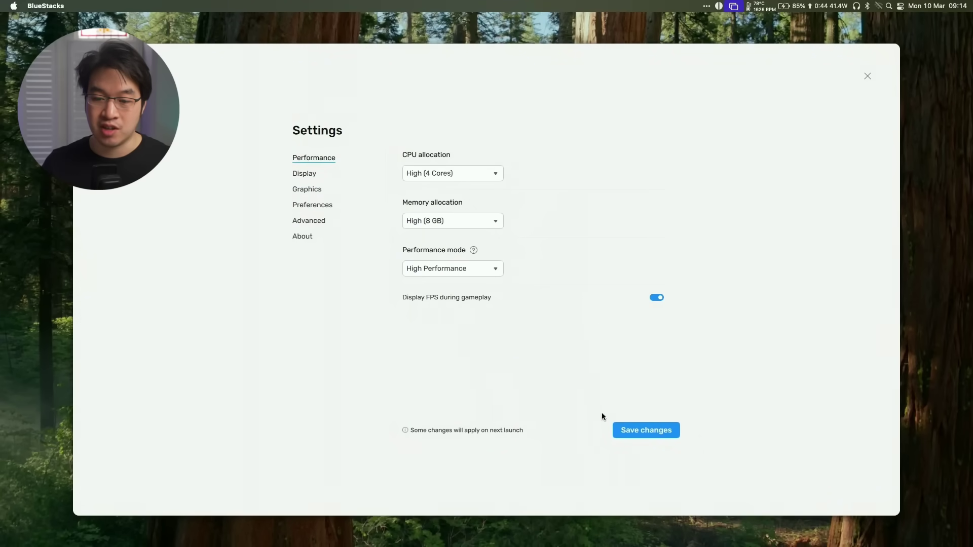
left_click(643, 426)
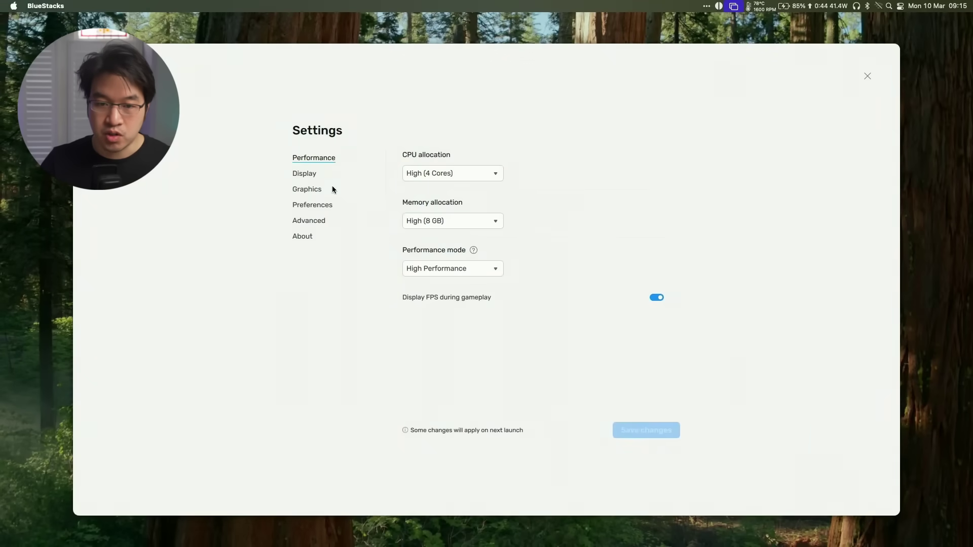
- Review the Graphics and Display pages, confirming 1920 x 1080 and the OpenGL ES 3.1 & above renderer
left_click(303, 190)
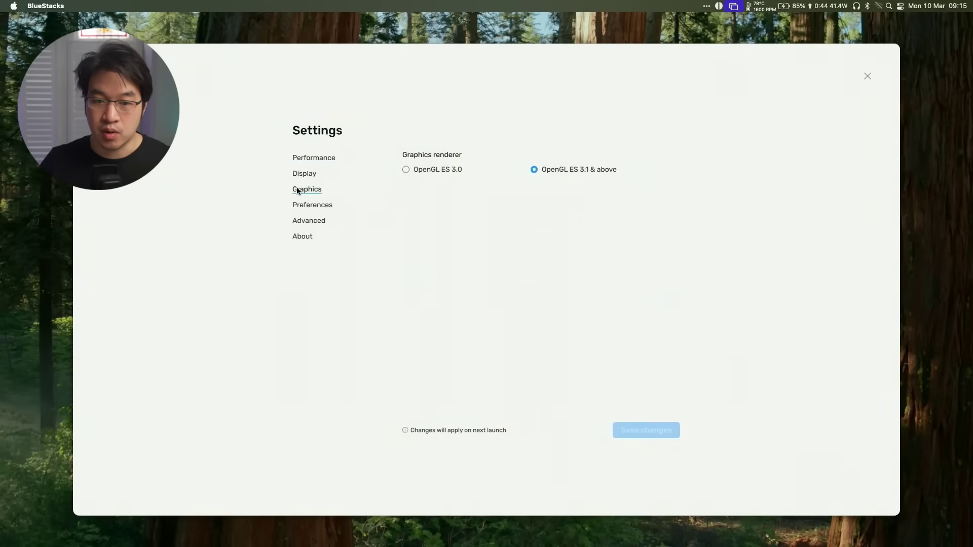
left_click(304, 174)
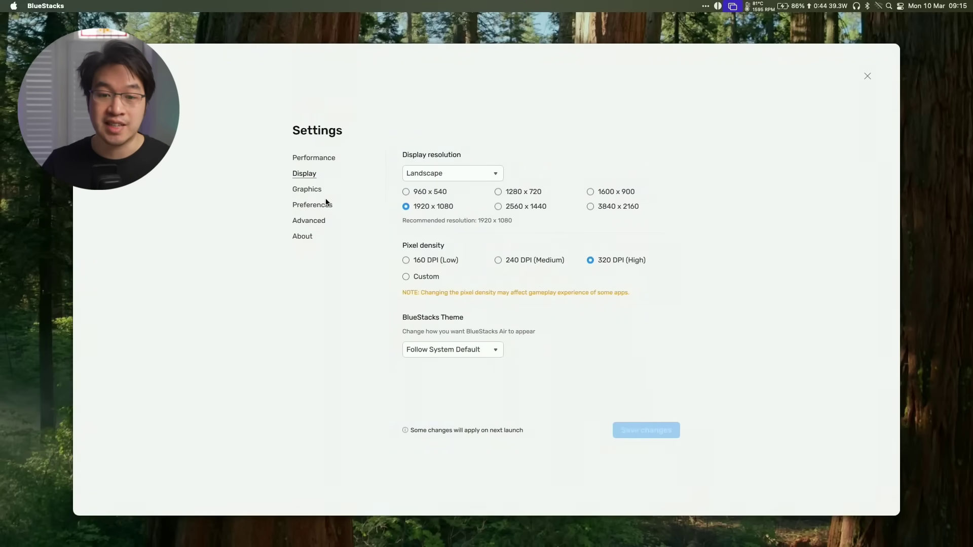
left_click(308, 189)
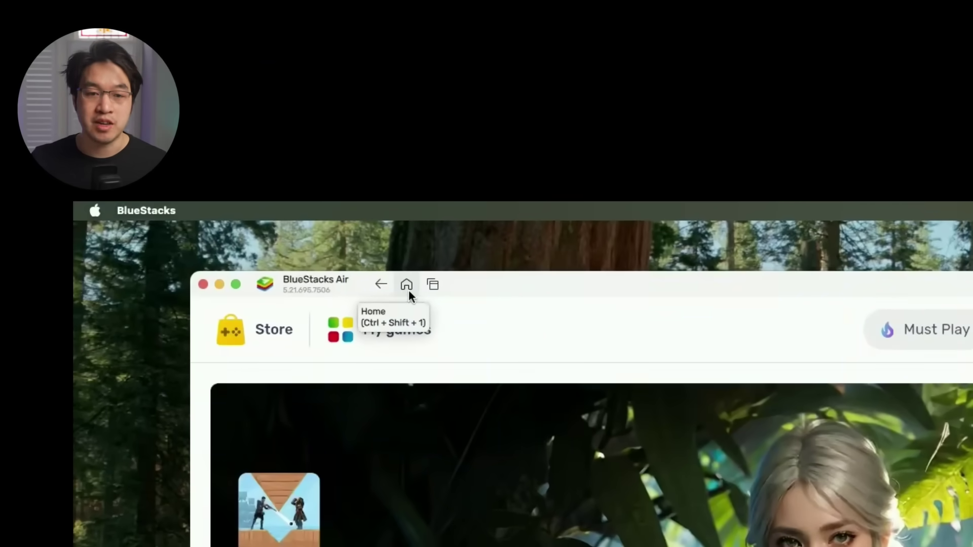
- Search the store for 'genshin impact' and install it from Google Play
left_click(409, 291)
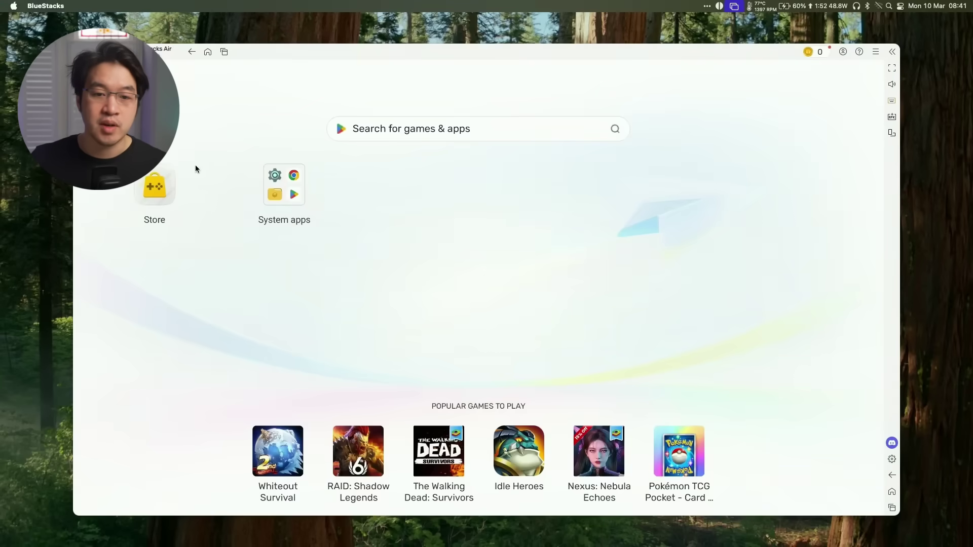
left_click(154, 187)
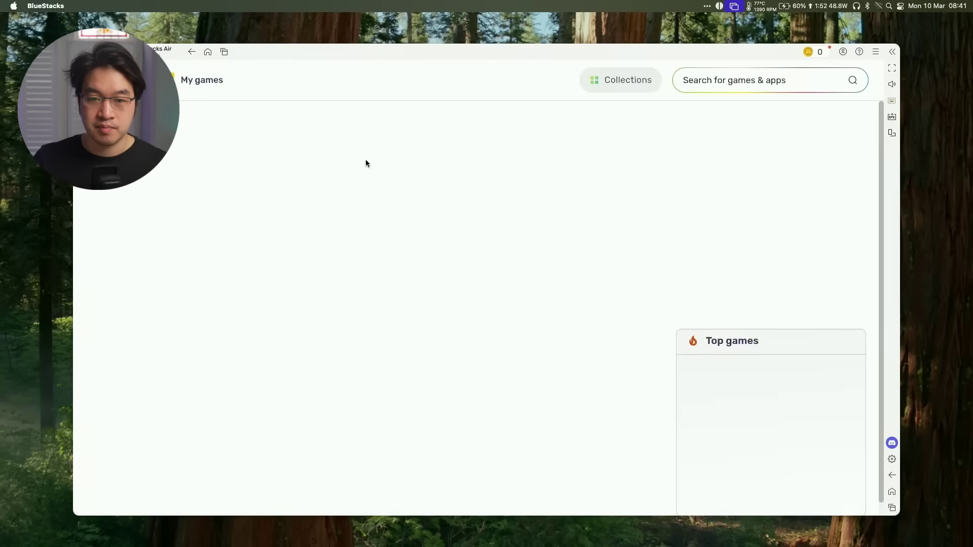
type("genshin impact")
key("Return")
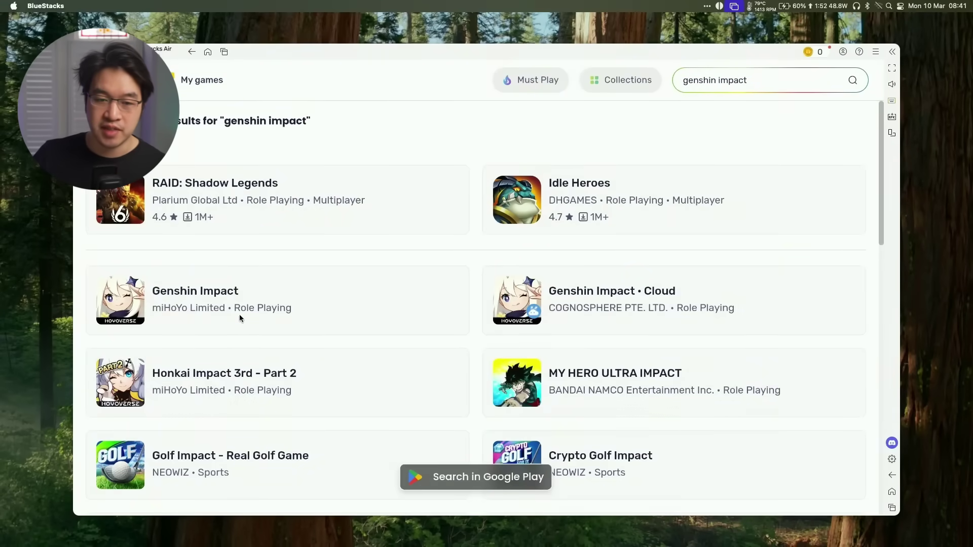
left_click(301, 309)
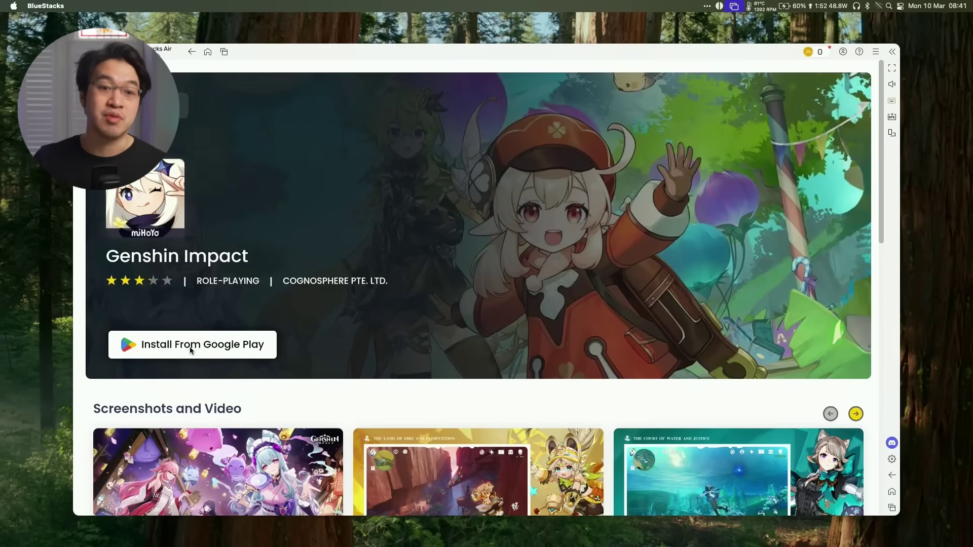
left_click(190, 344)
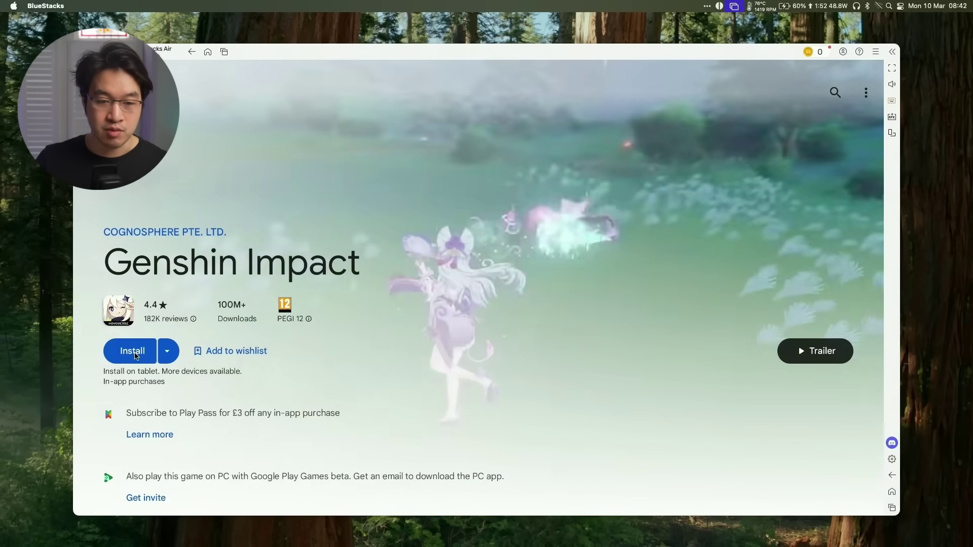
left_click(141, 343)
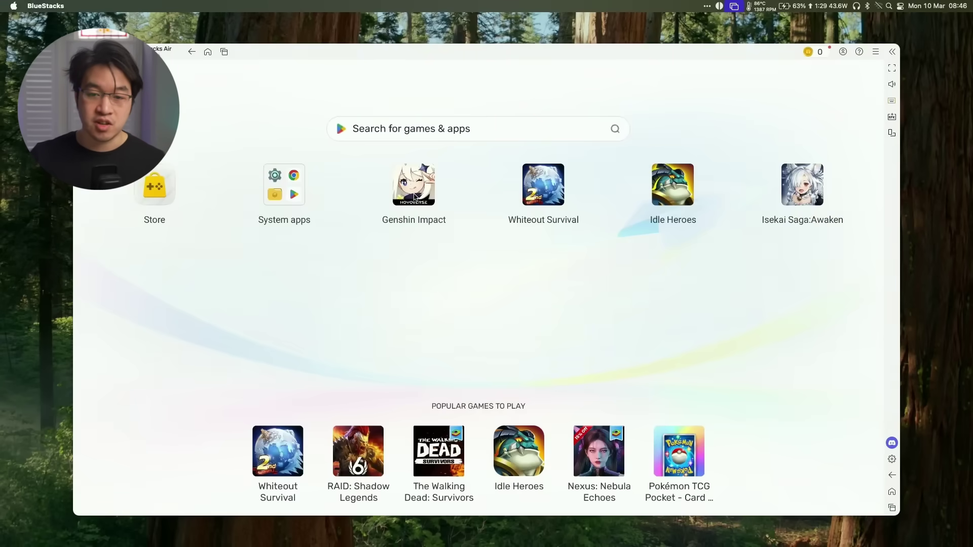
- Launch Genshin Impact and open the Grant Accessibility Access instructions article
left_click(413, 203)
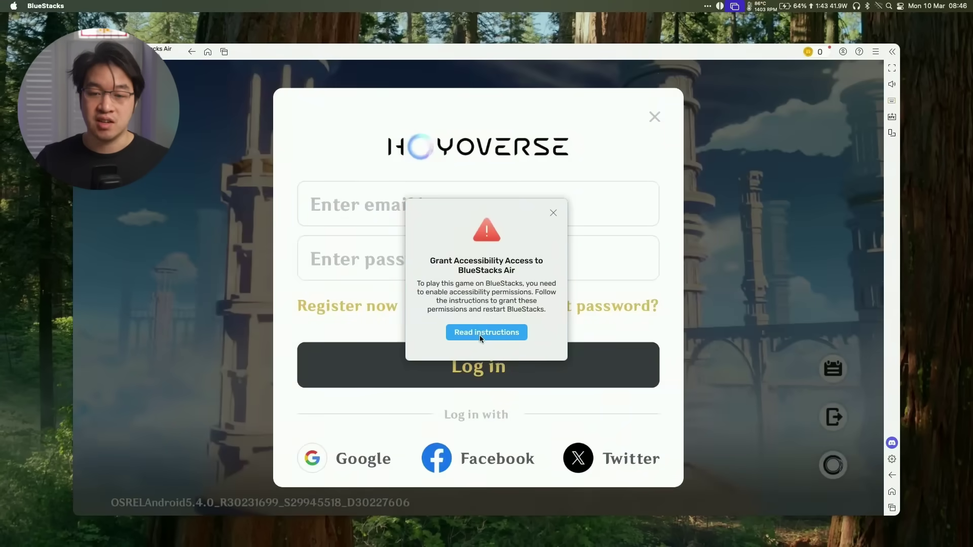
left_click(476, 332)
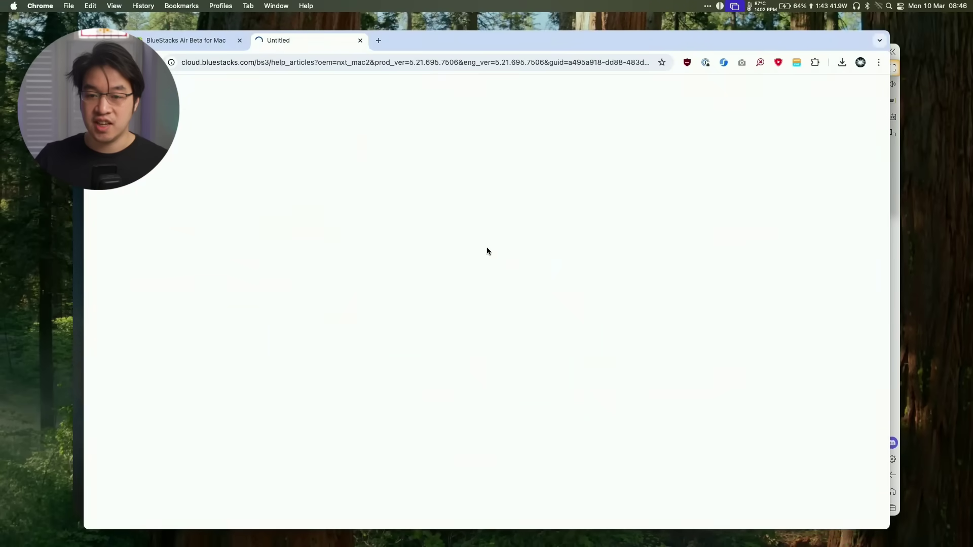
left_click_drag(441, 39, 577, 315)
left_click(485, 149)
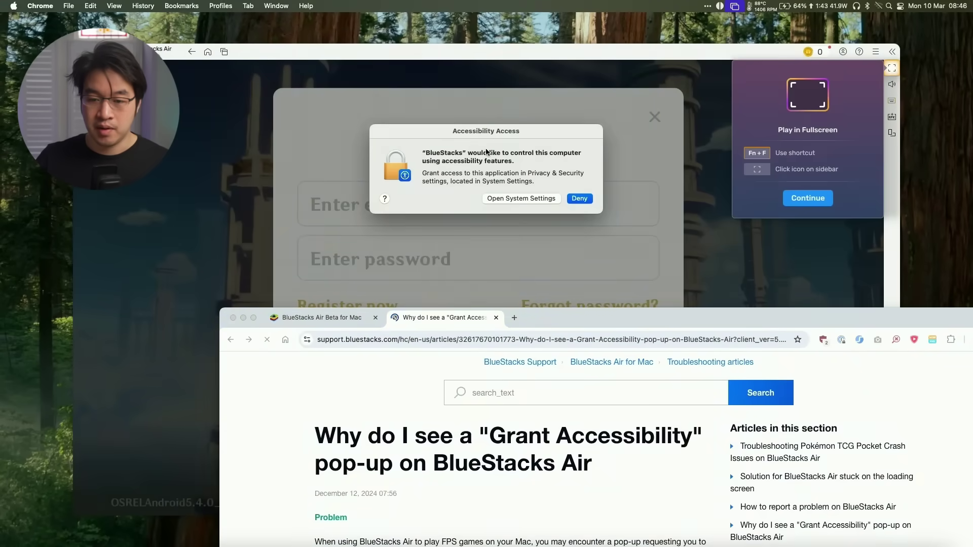
- Turn on Accessibility access for BlueStacks, authenticating with the account password
left_click(513, 199)
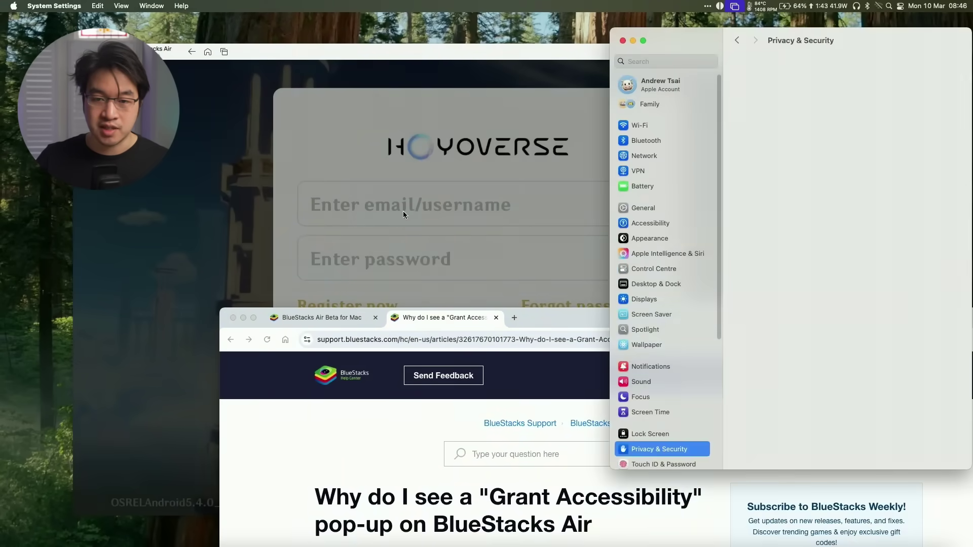
left_click(234, 318)
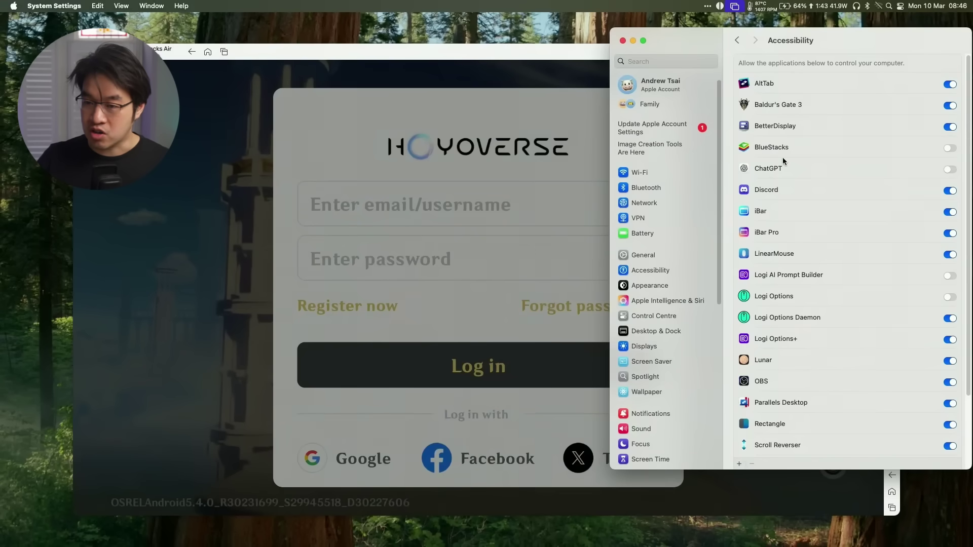
left_click(897, 155)
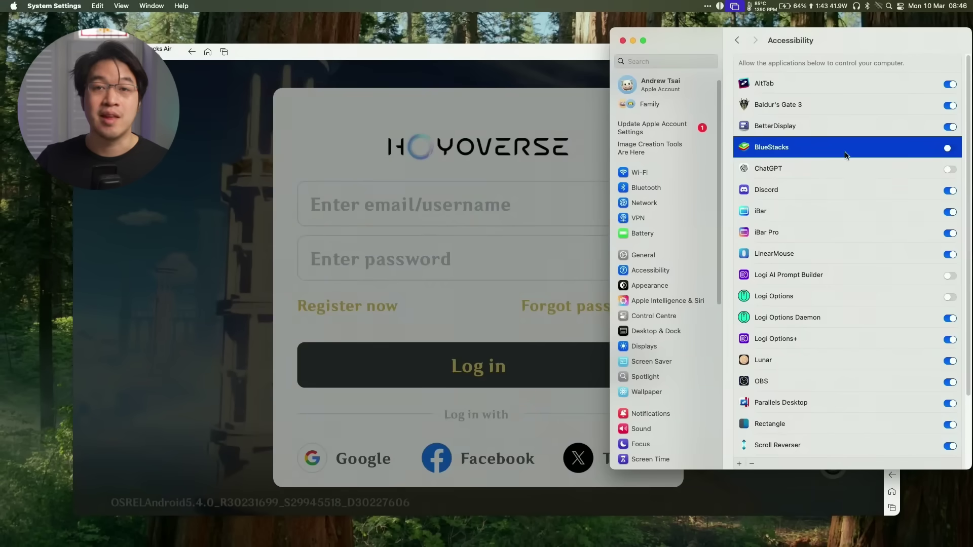
left_click(947, 148)
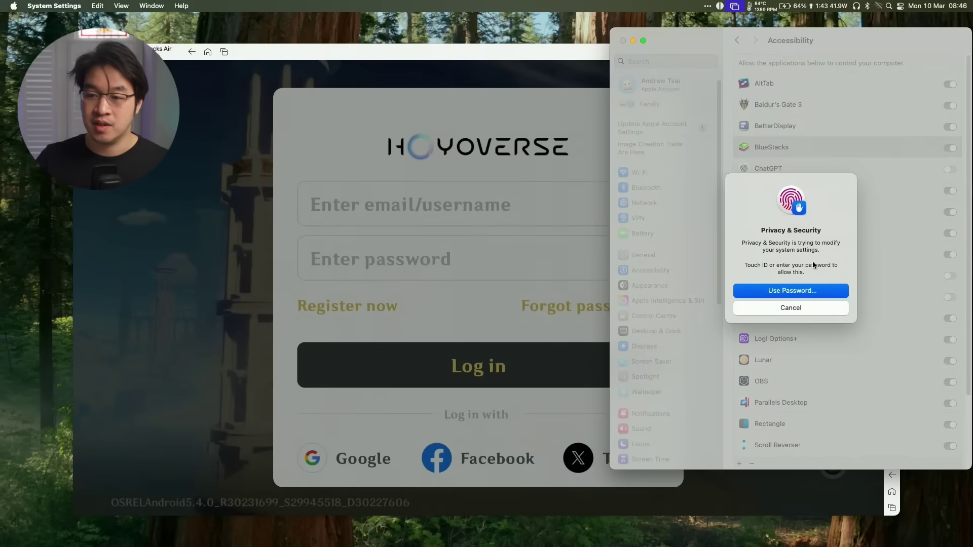
left_click(791, 292)
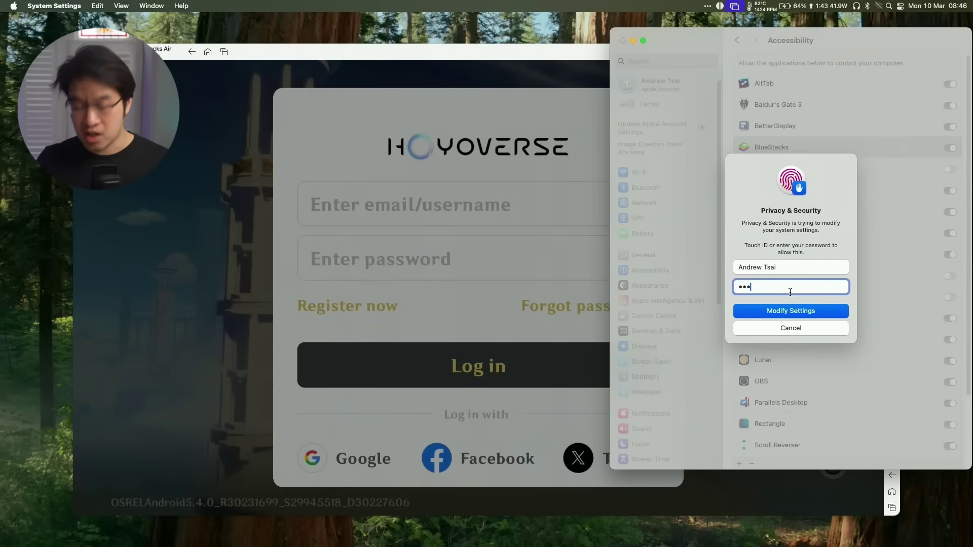
left_click(813, 312)
- Reopen Privacy & Security to check the Accessibility list, then close System Settings
left_click(740, 39)
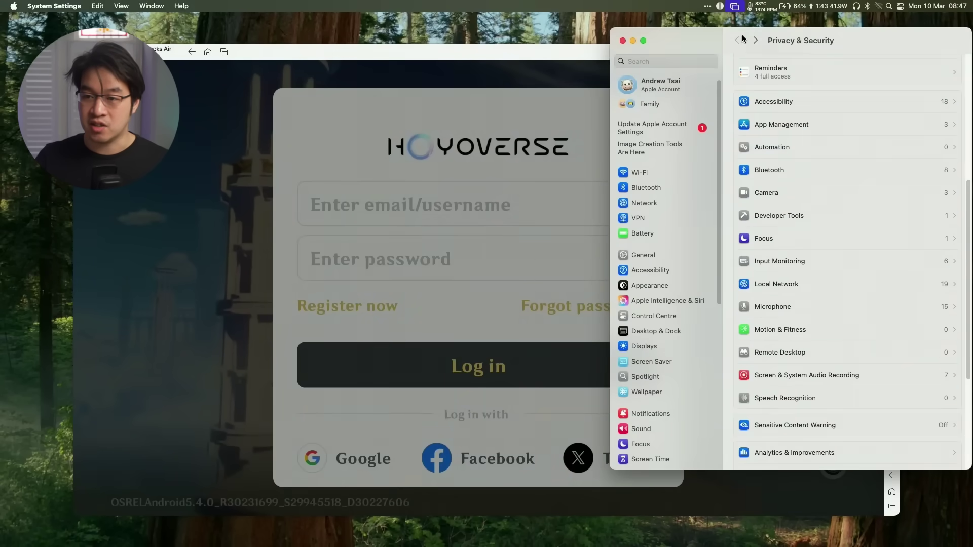
left_click(623, 42)
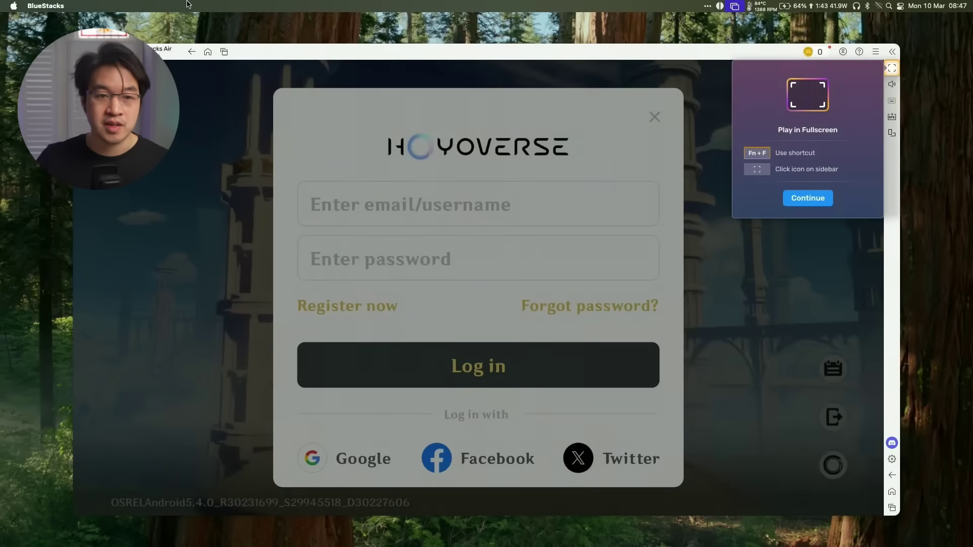
left_click(2, 3)
left_click(21, 37)
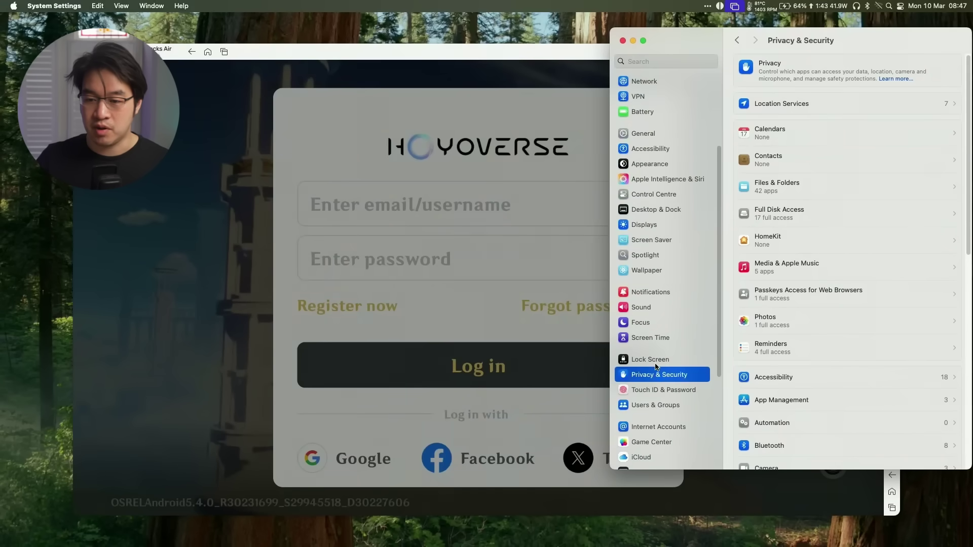
scroll(800, 325, "down", 3)
left_click(773, 306)
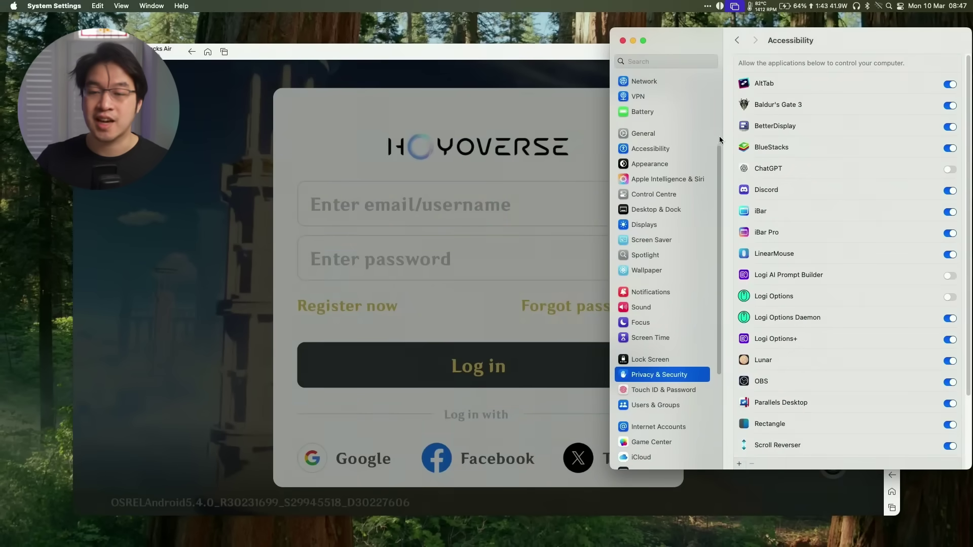
left_click(622, 41)
- Accept the terms, pick the Europe server and tap to begin the resource download
left_click(456, 206)
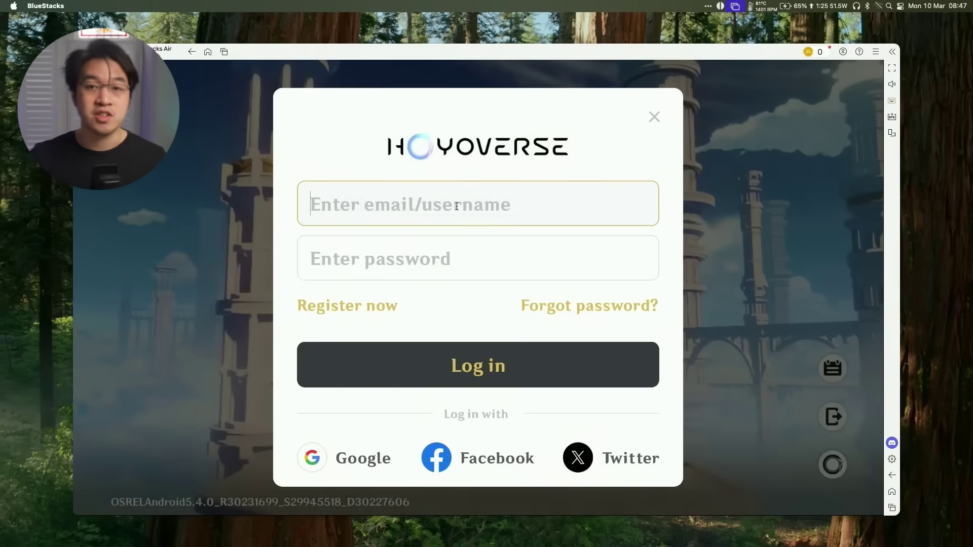
type("a")
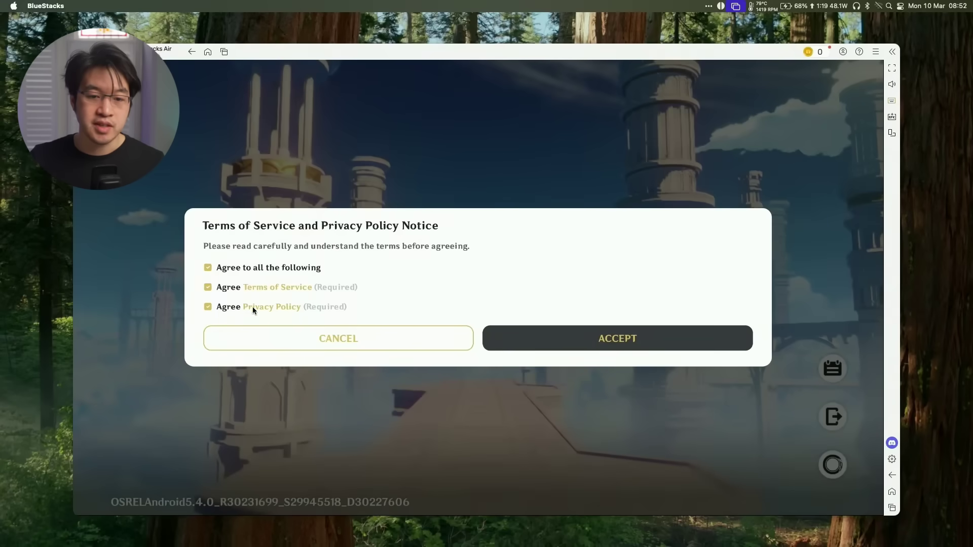
left_click(551, 345)
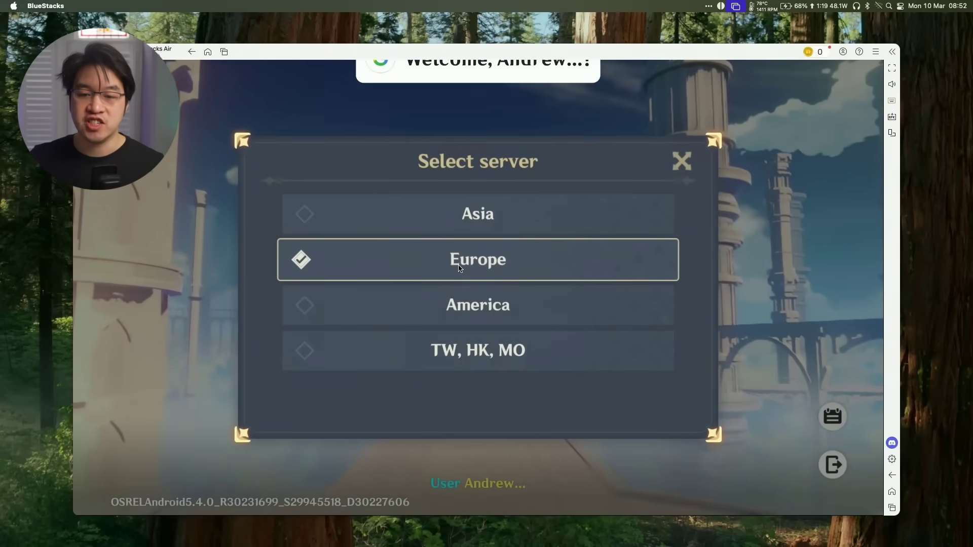
left_click(459, 267)
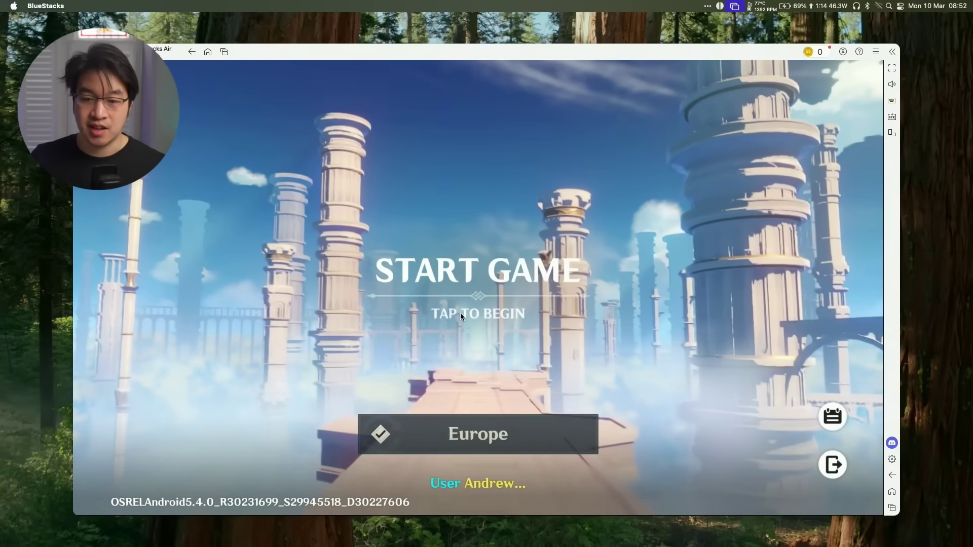
left_click(464, 293)
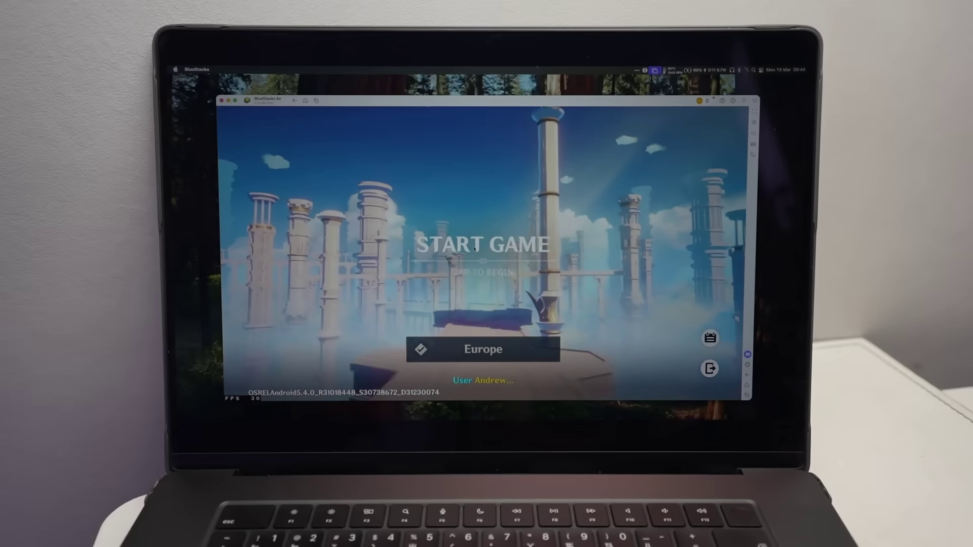
- Enter the game from the START GAME screen and load into the open world
left_click(465, 268)
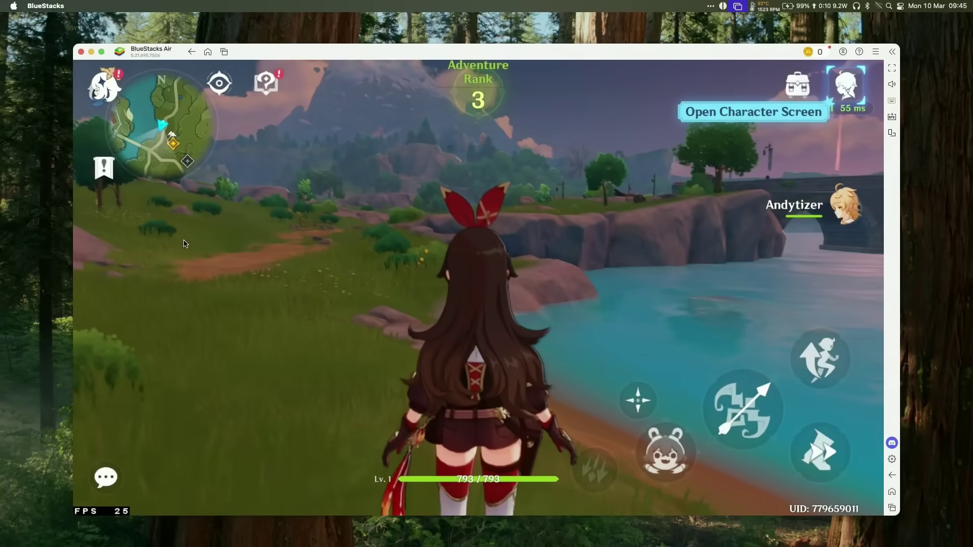
- Run the character forward and left along the riverbank, then bring up the Paimon menu
key("w")
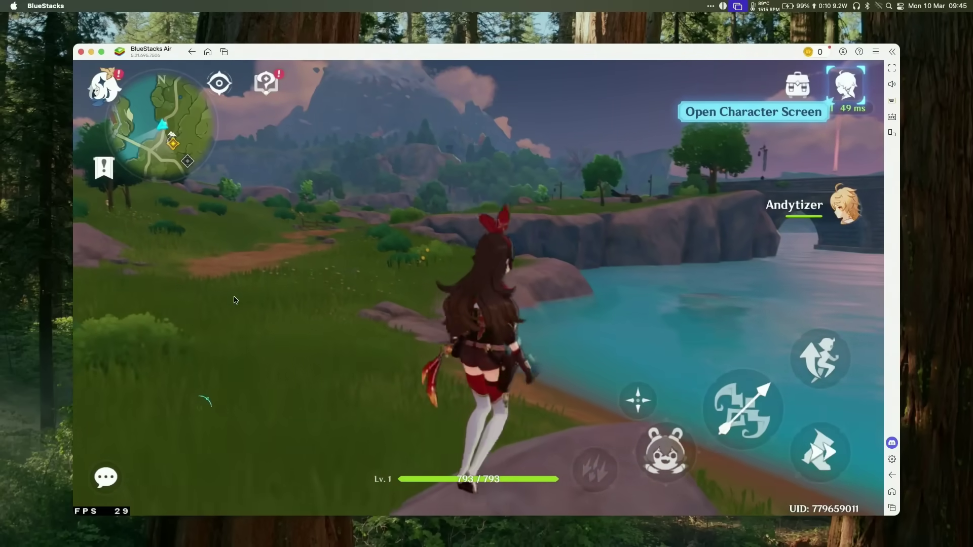
key("a")
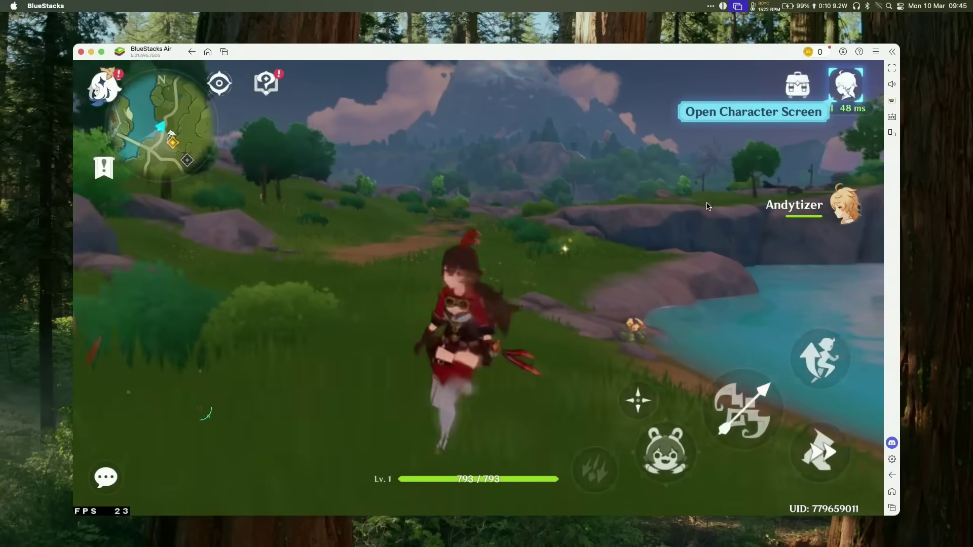
left_click(852, 84)
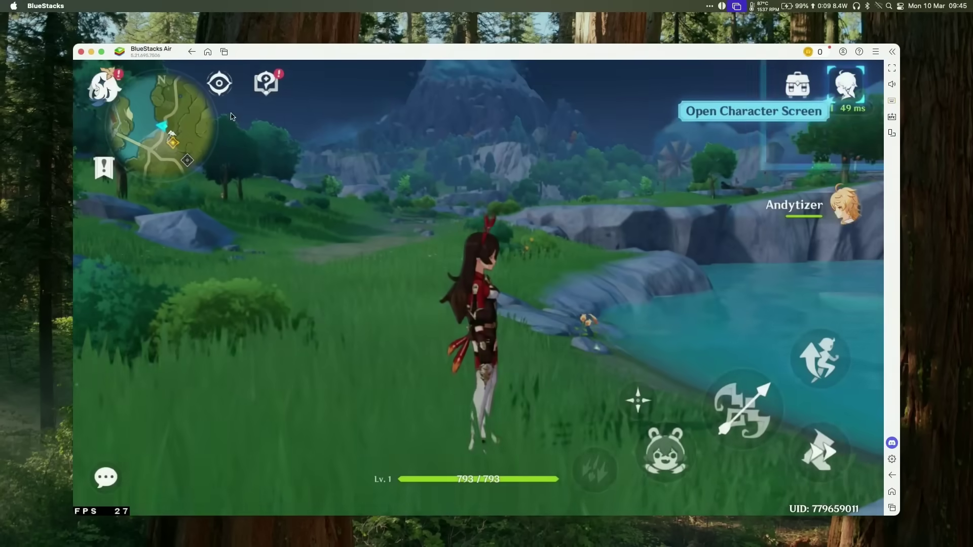
left_click(104, 88)
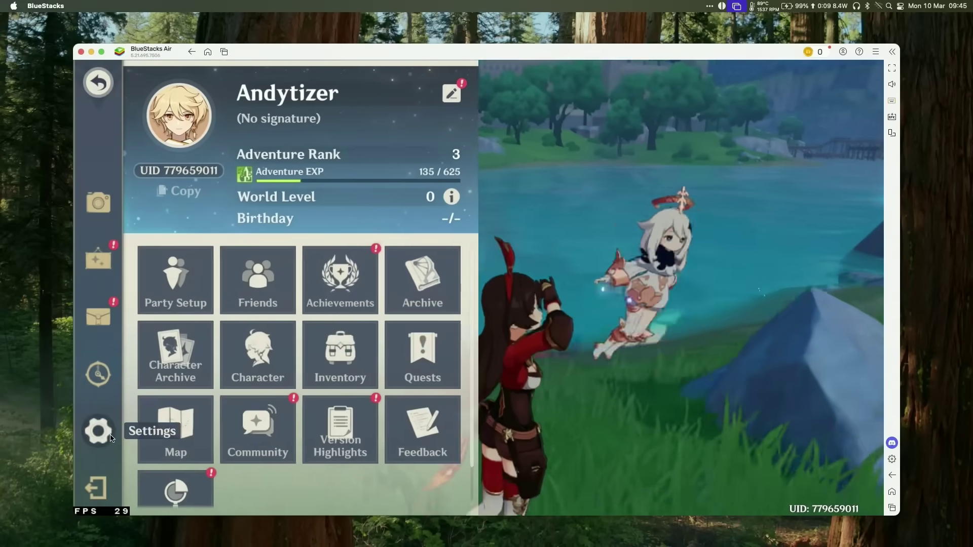
- In Graphics settings, keep quality at Medium (Default) and set FPS to 60
left_click(98, 430)
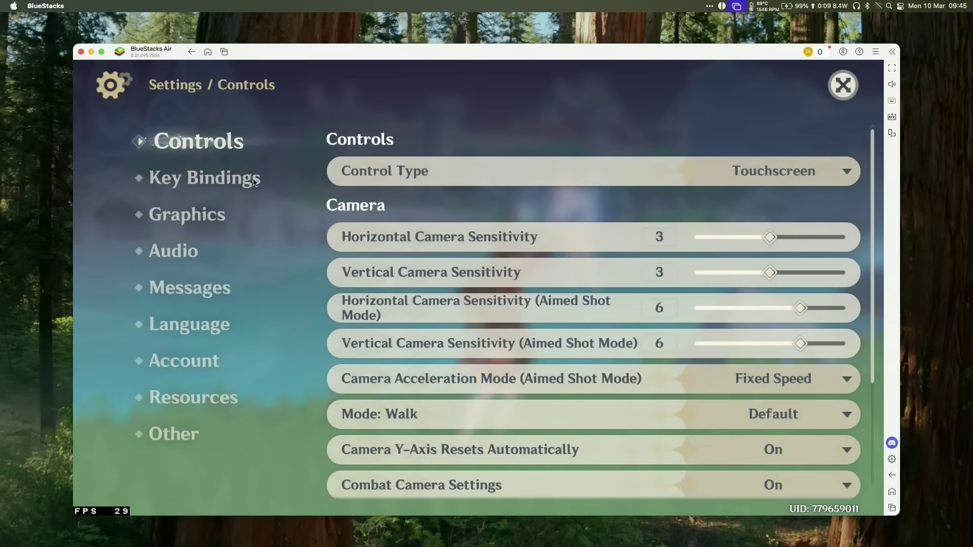
left_click(213, 215)
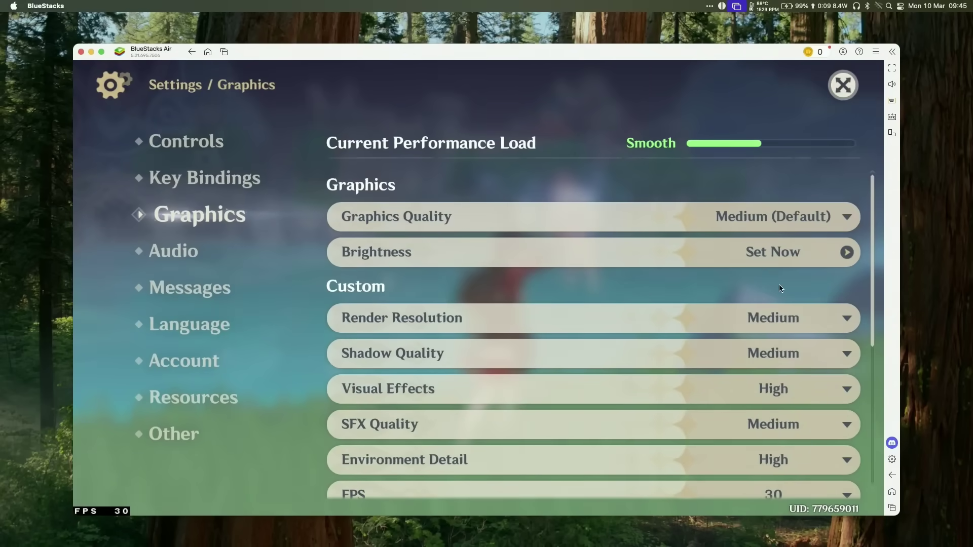
left_click(824, 217)
left_click(824, 217)
left_click_drag(873, 226, 858, 409)
left_click(780, 244)
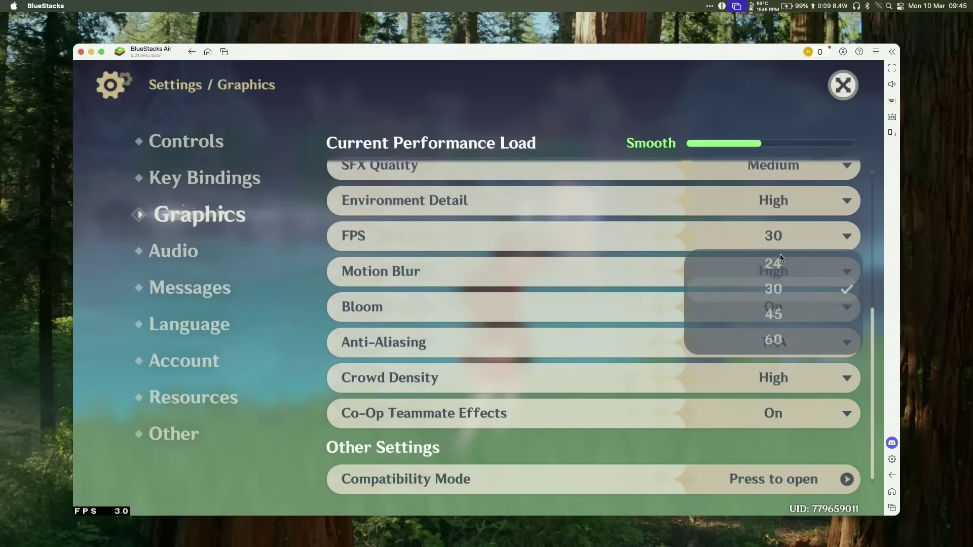
left_click(765, 345)
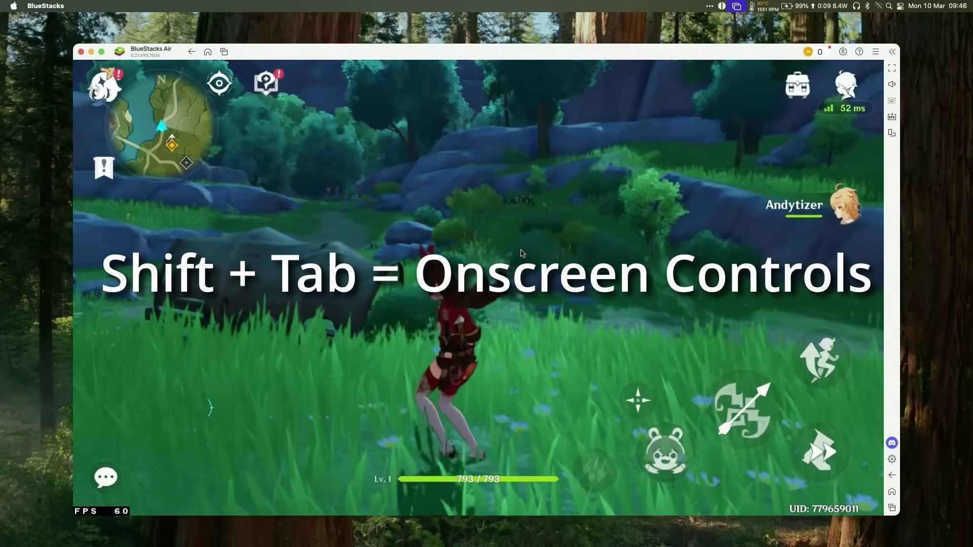
- Toggle control labels with Shift+Tab while running, then switch On-screen controls on in Game controls
key("shift+Tab")
key("w")
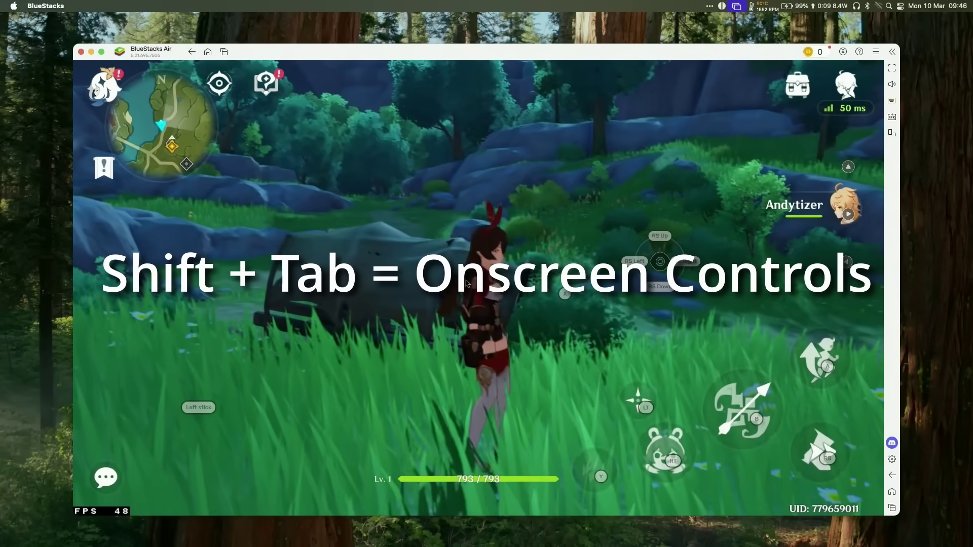
left_click_drag(465, 225, 633, 301)
key("shift+Tab")
key("shift+Tab")
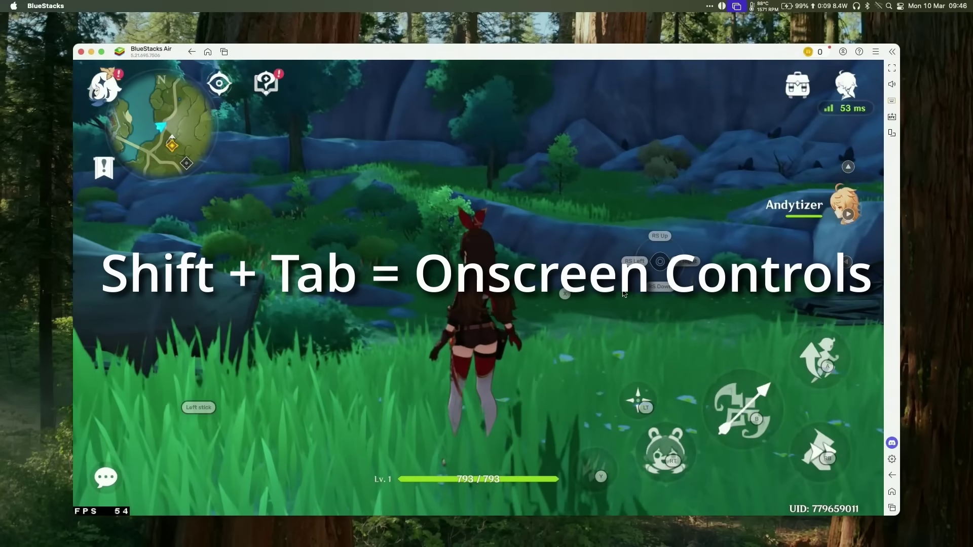
key("shift+Tab")
left_click(896, 100)
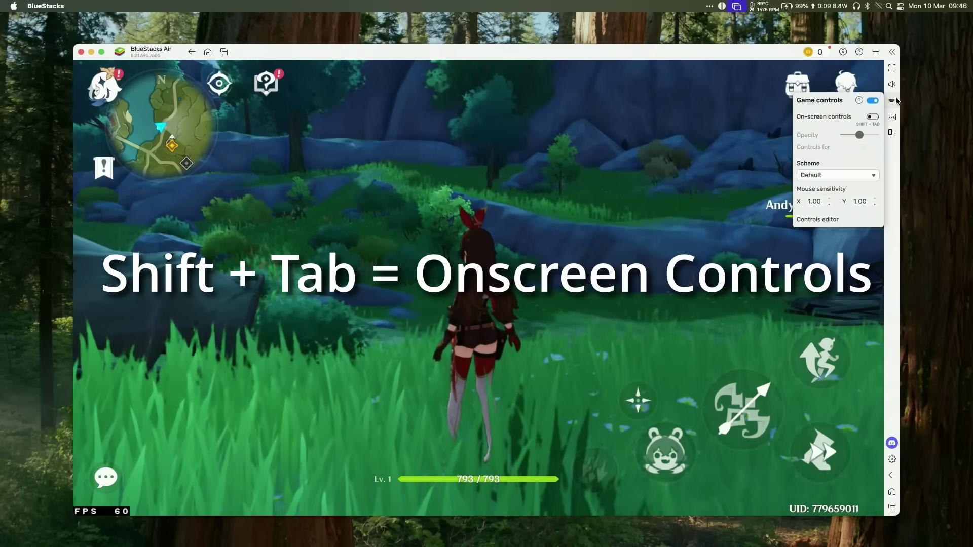
left_click(874, 118)
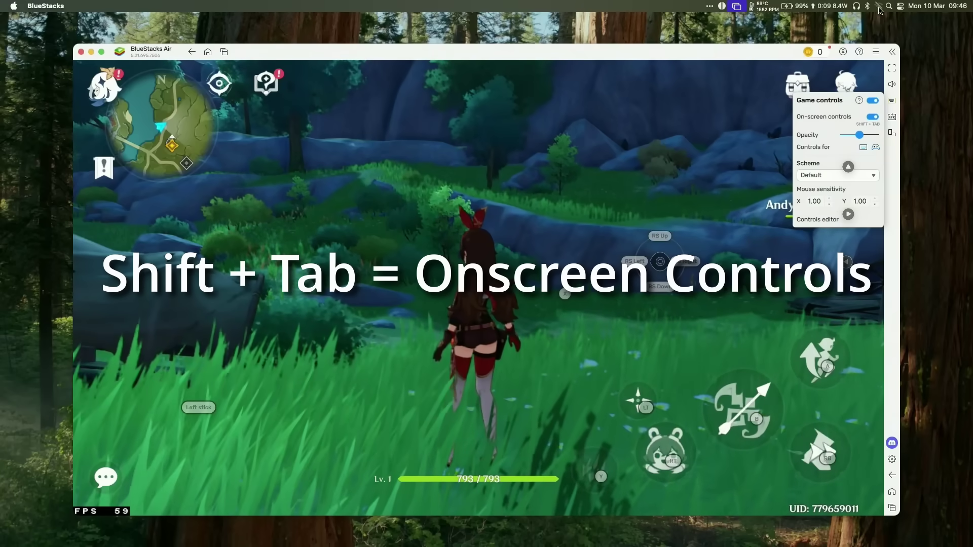
- Show keyboard keys on the overlay, run toward the lake and jump, then go fullscreen
left_click(863, 147)
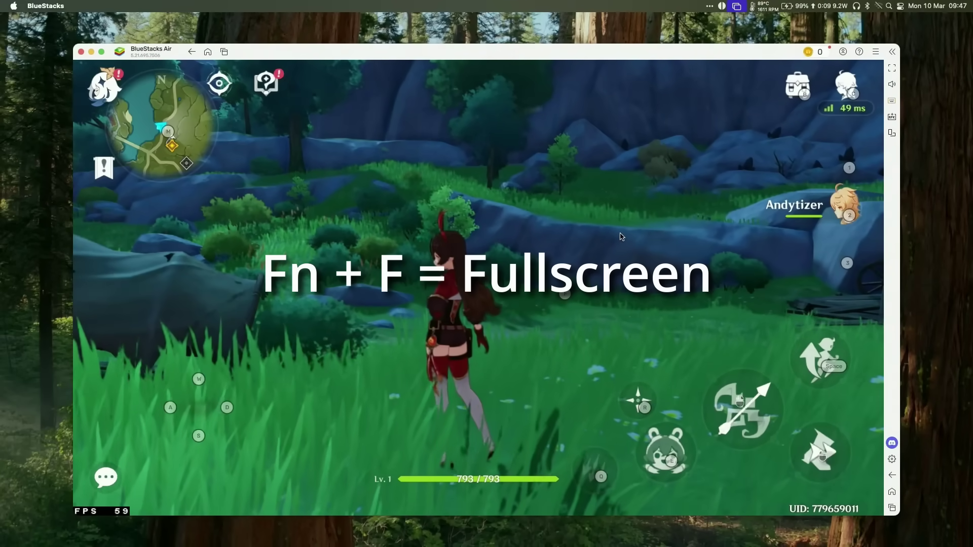
key("a")
left_click_drag(647, 207, 802, 250)
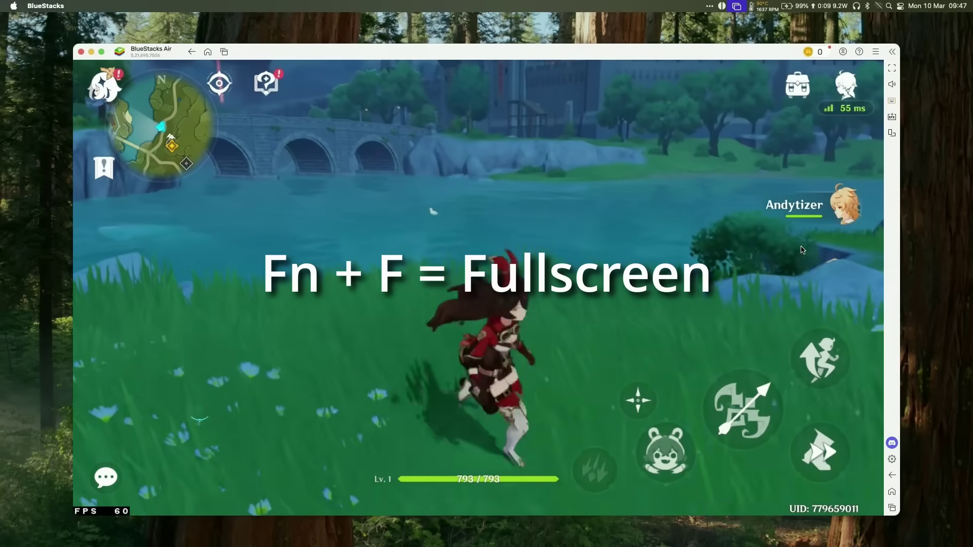
key("w")
key("space")
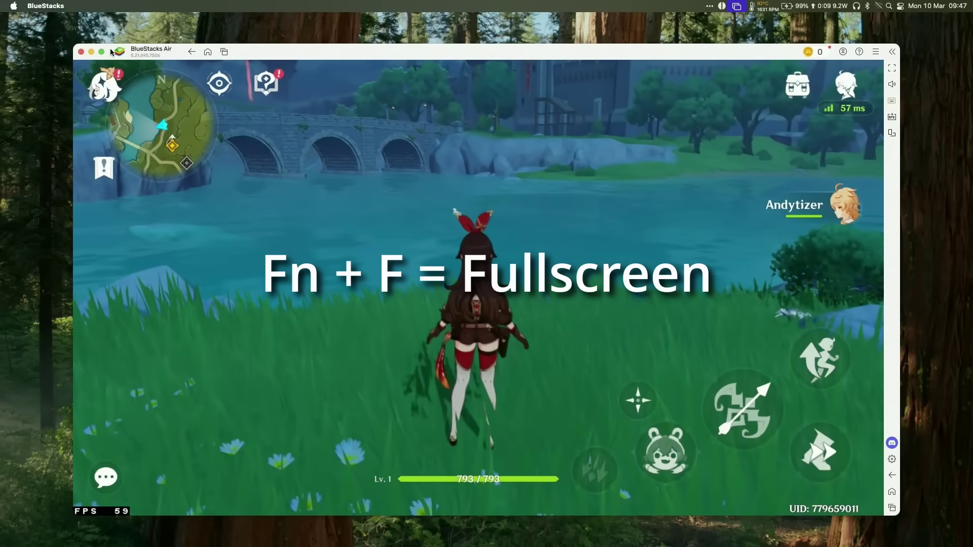
left_click(104, 47)
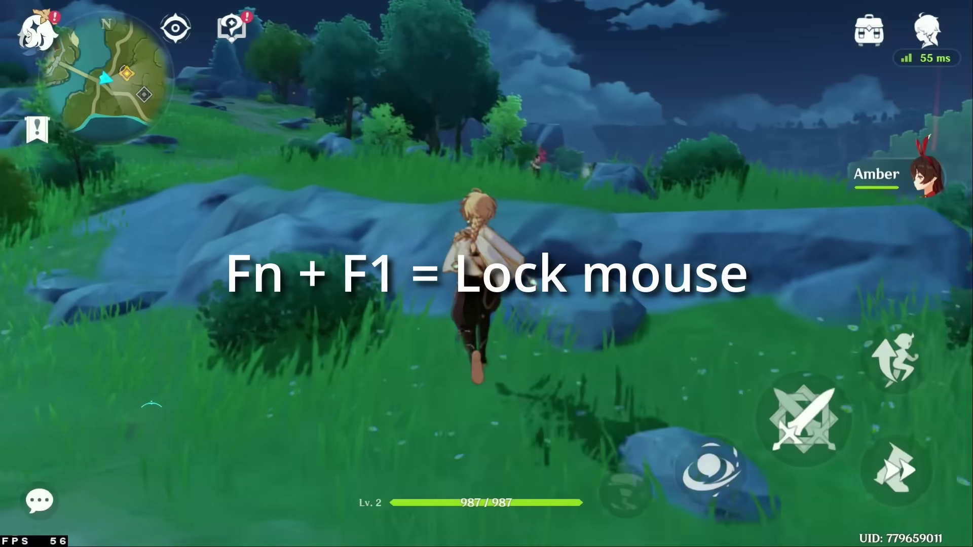
- Run the Traveler across the grass toward the rocks, jumping repeatedly with Space
key("w")
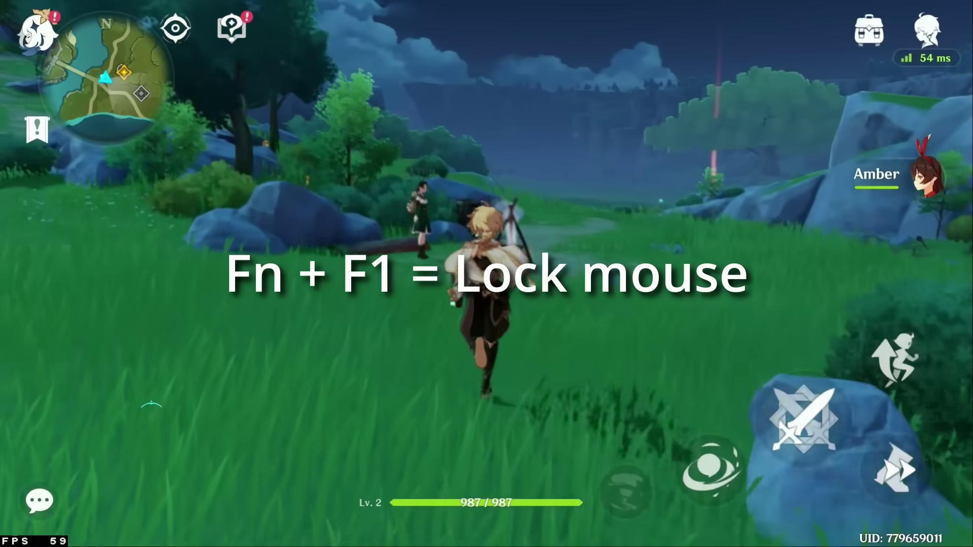
key("w")
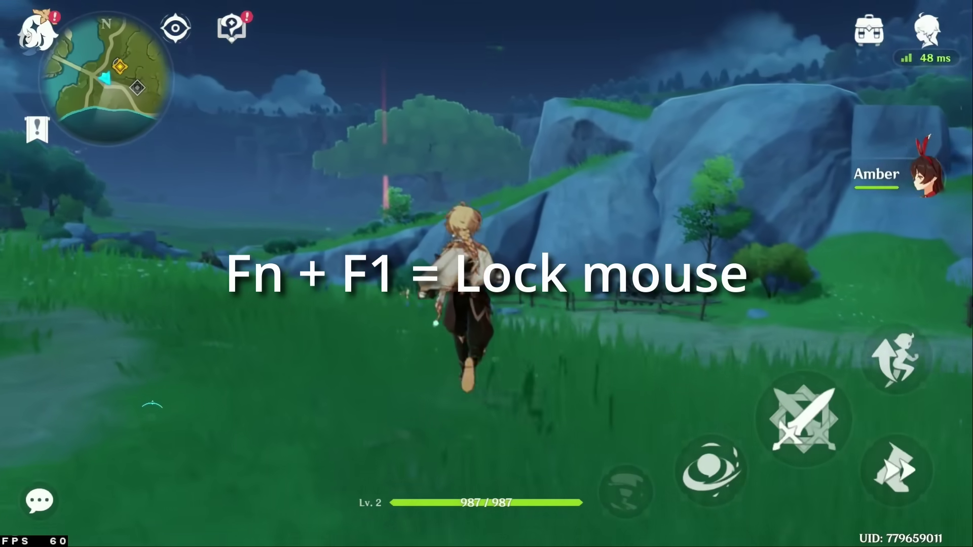
key("w")
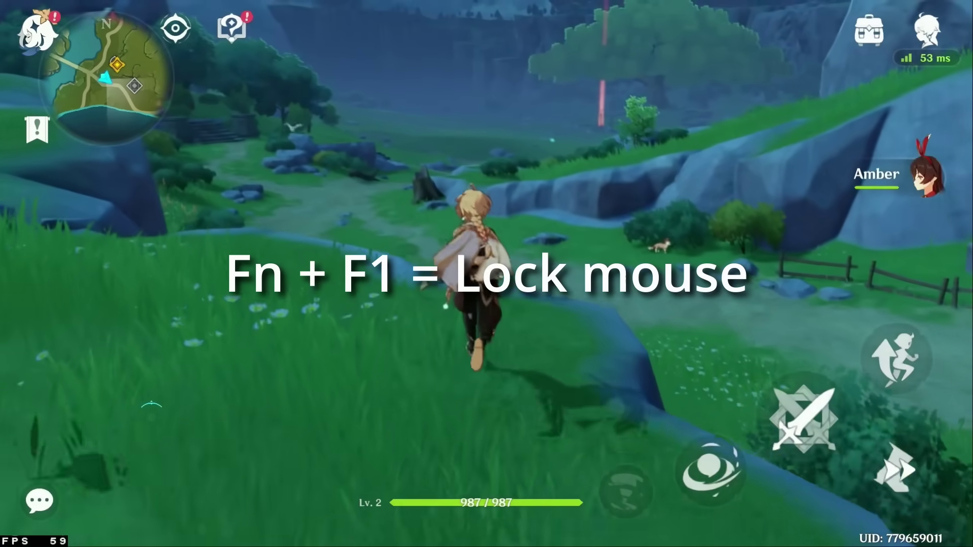
key("space")
key("w")
key("space")
key("space")
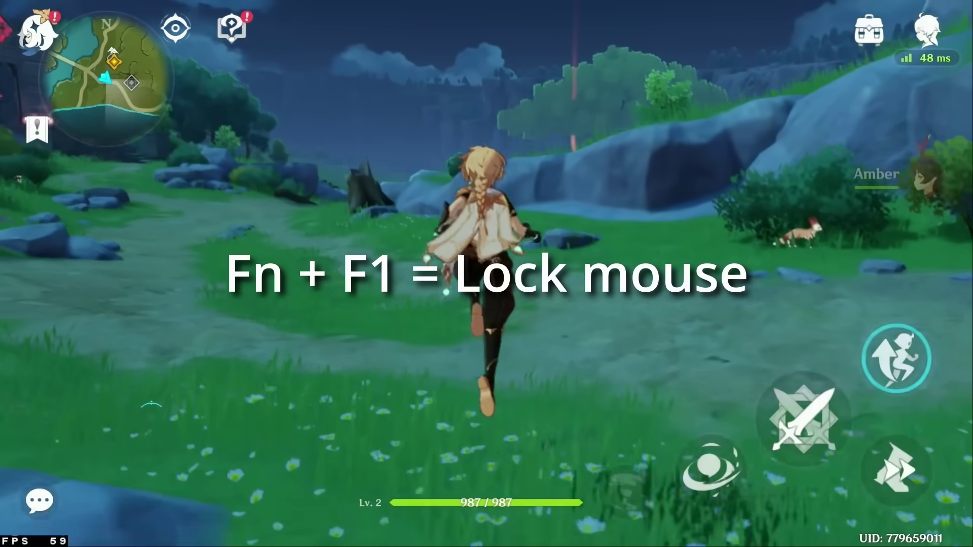
key("w")
key("space")
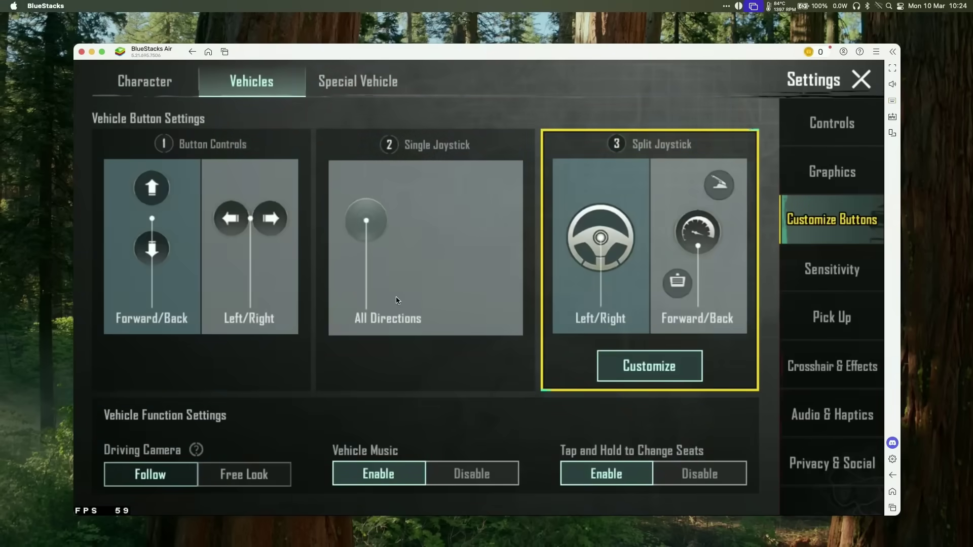
- Set vehicle steering to Single Joystick, get off the motorbike and open fire on the enemy
left_click(397, 299)
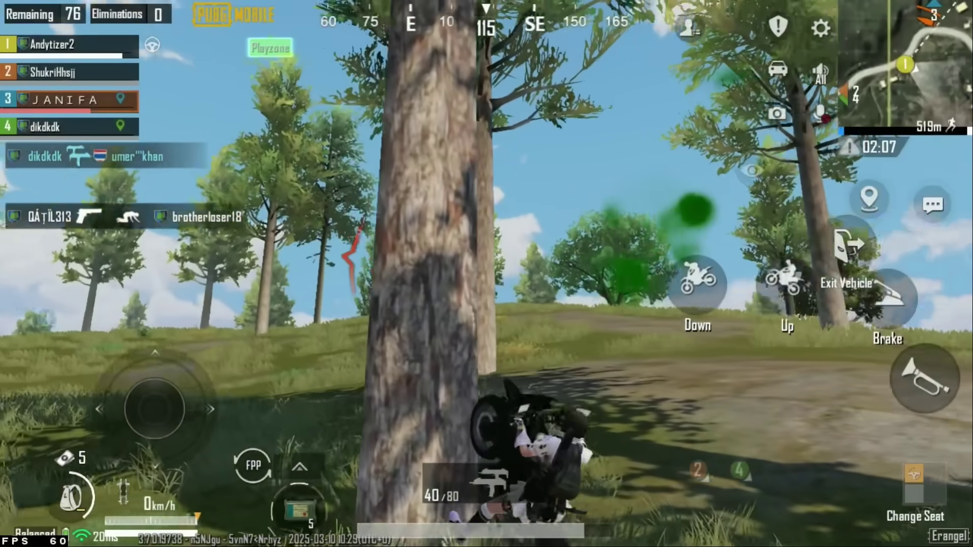
key("f")
key("a")
key("w")
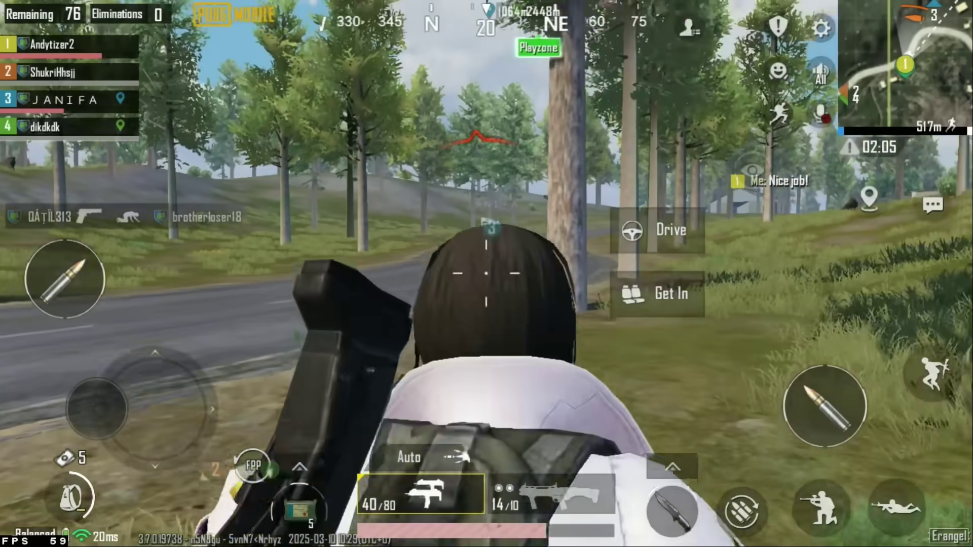
left_click(486, 274)
- Strafe around the tree for cover, fire until the enemy is knocked down, then approach them
key("d")
key("a")
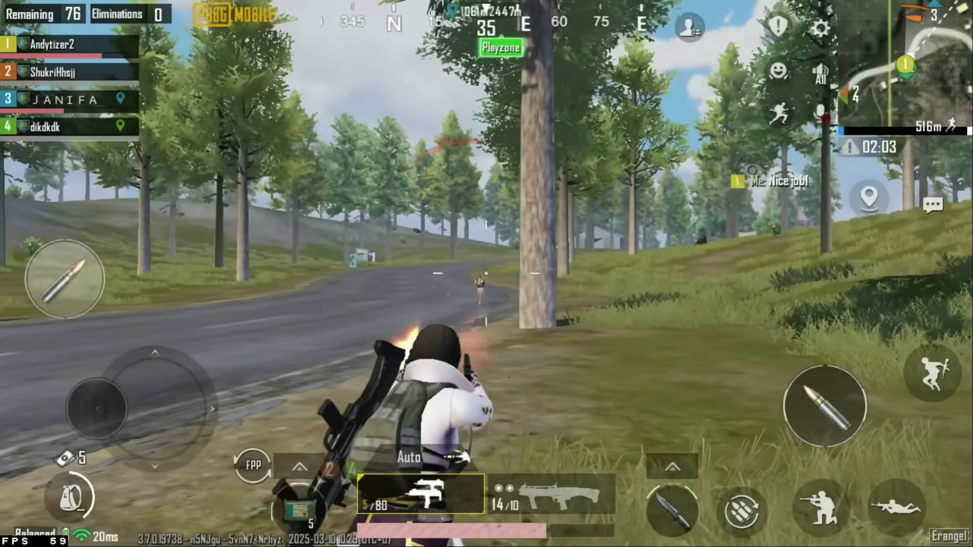
key("d")
key("a")
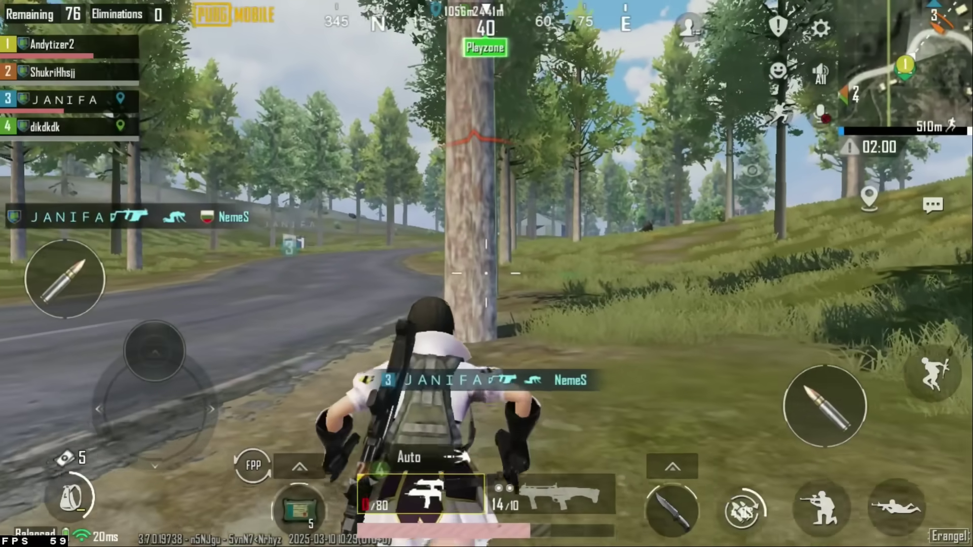
key("d")
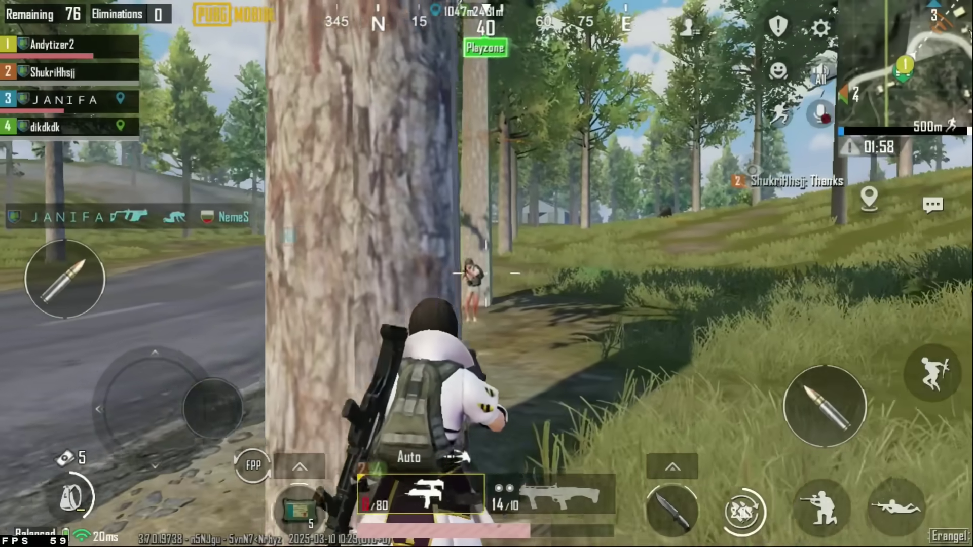
key("a")
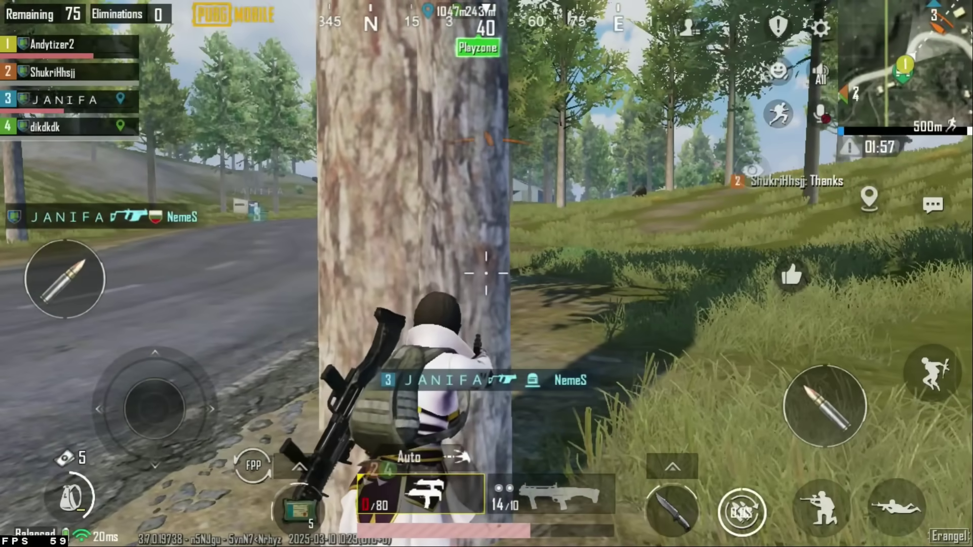
key("d")
left_click(487, 274)
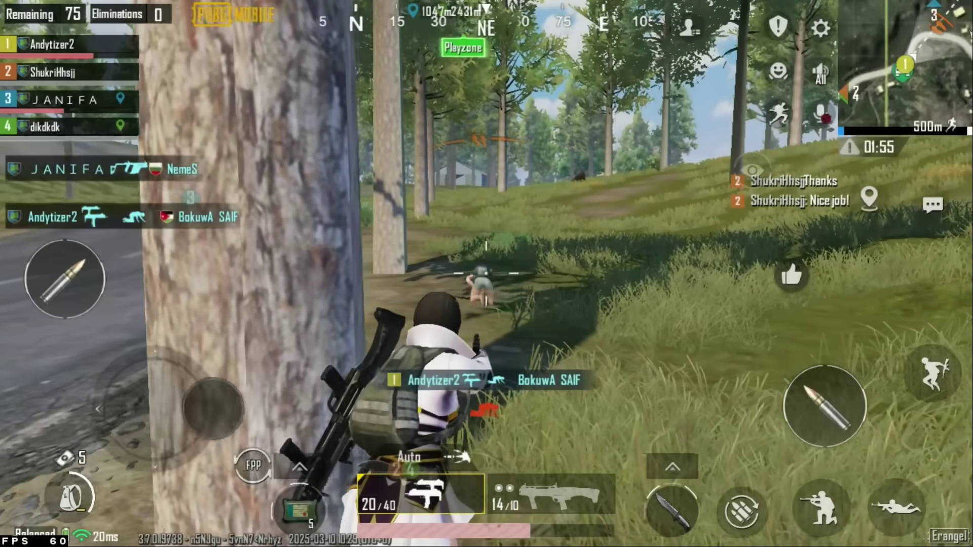
key("w")
key("r")
key("d")
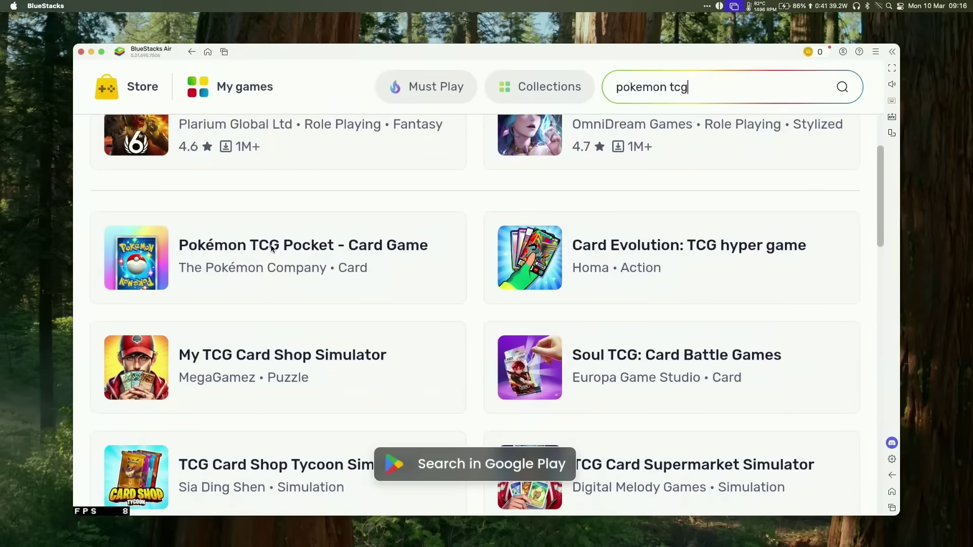
- Install Pokémon TCG Pocket from its Google Play listing
left_click(272, 248)
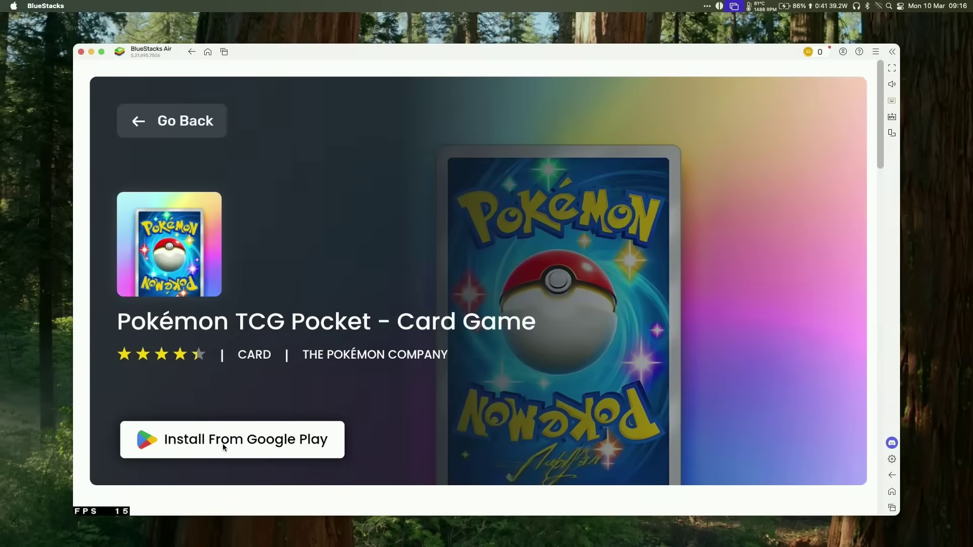
left_click(223, 443)
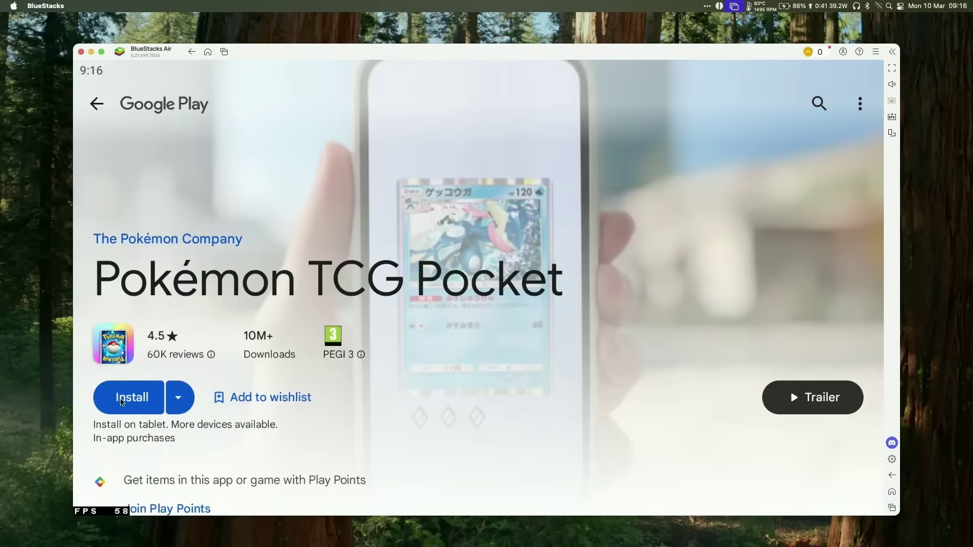
left_click(135, 400)
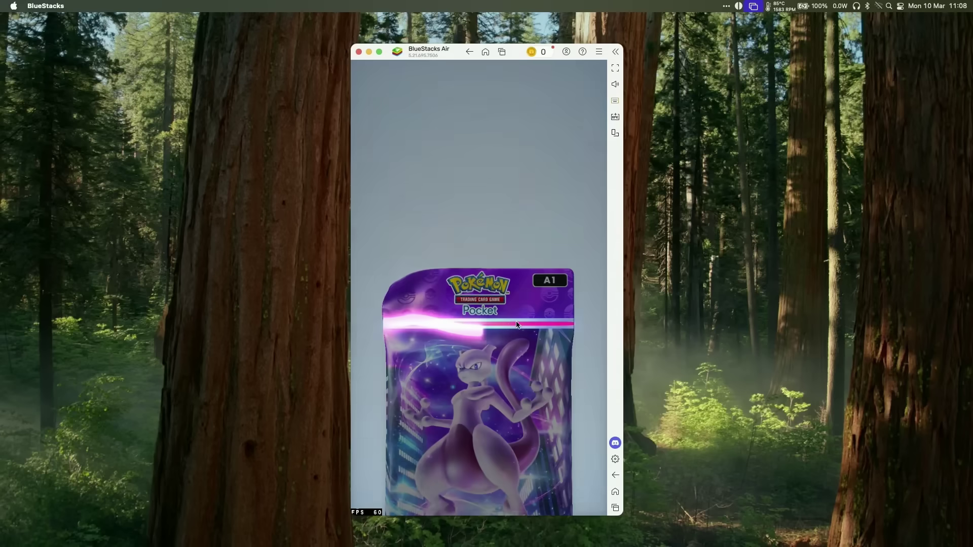
- Open a card pack revealing Bulbasaur and Shellder, then attack with Q in Pokémon Unite
left_click_drag(517, 325, 591, 324)
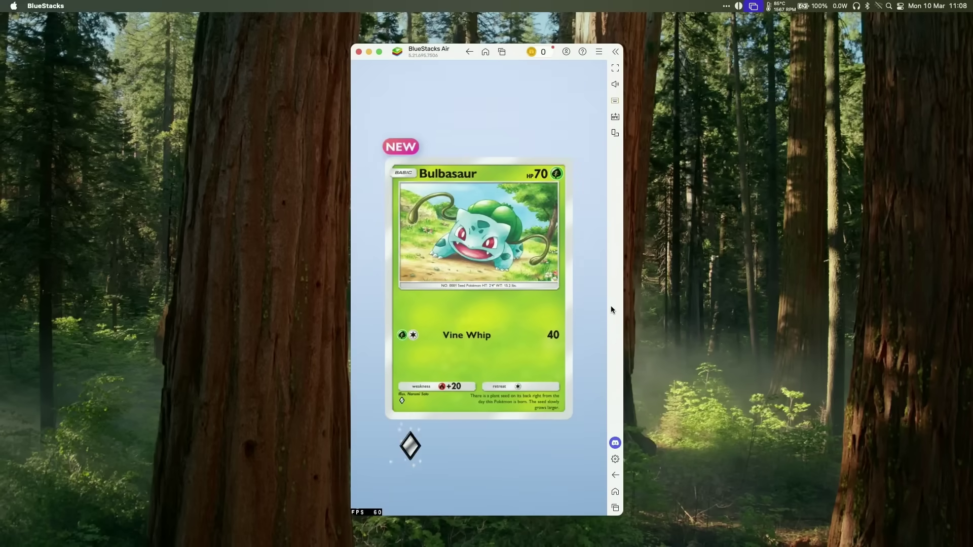
left_click(552, 294)
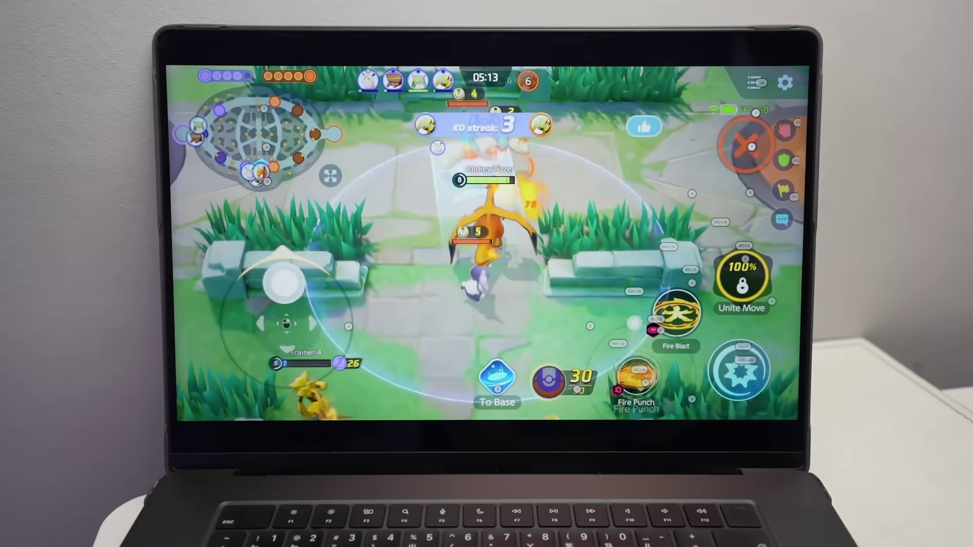
key("q")
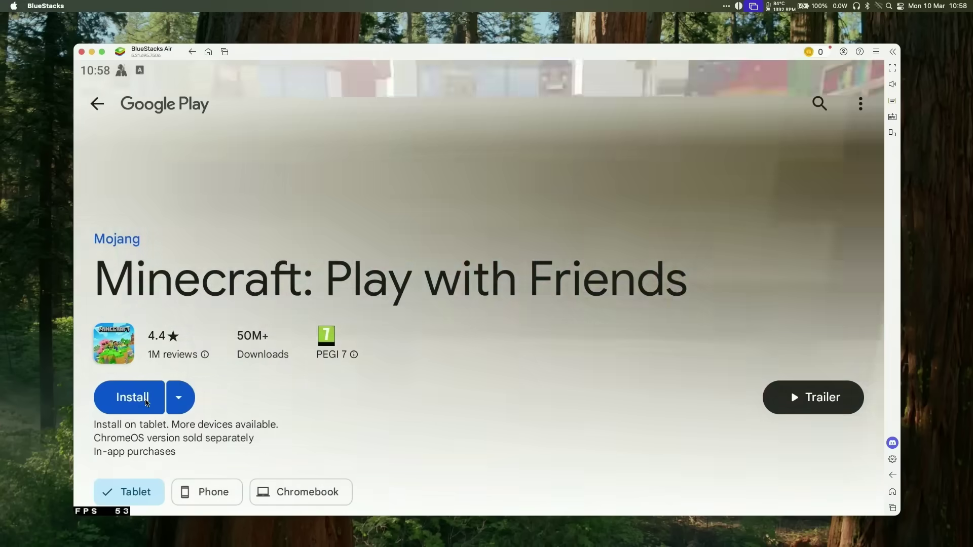
- Install Minecraft: Play with Friends from Google Play and start a new Creative-mode game
left_click(145, 399)
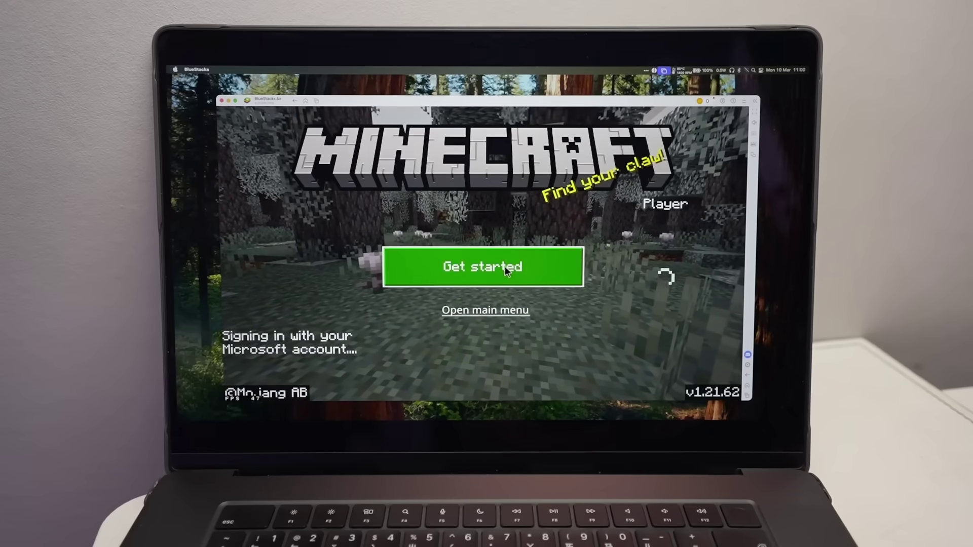
left_click(547, 262)
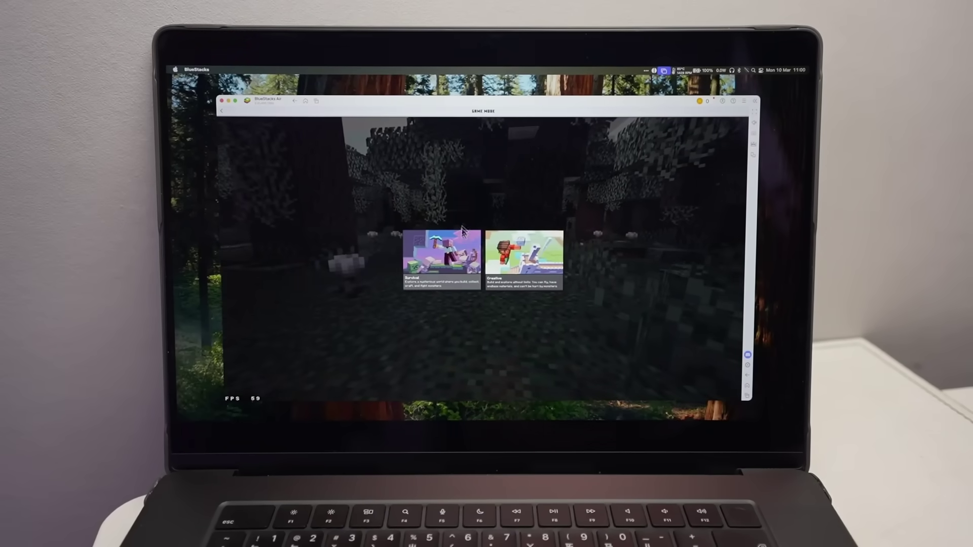
left_click(539, 274)
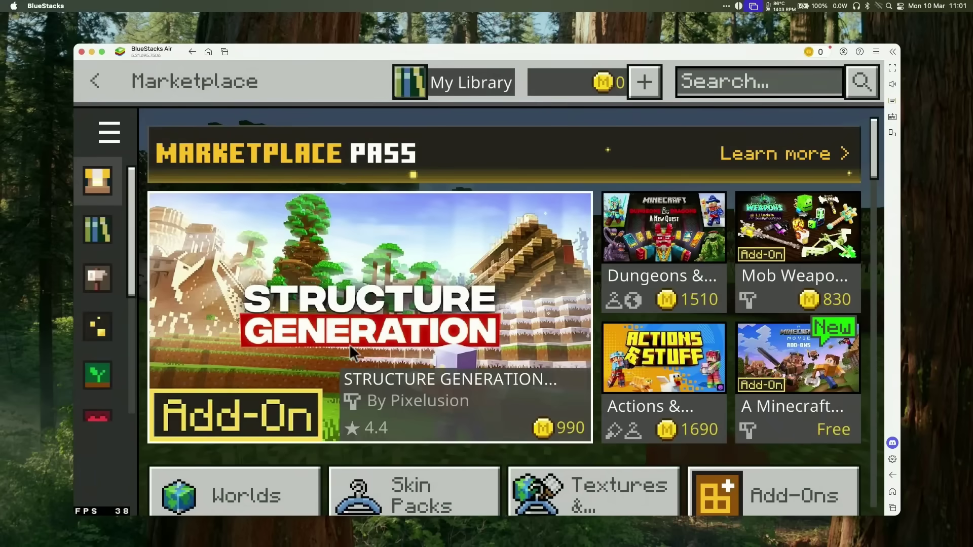
- Browse the Marketplace add-ons, walk forward across the grassy world, then return to windowed mode
scroll(454, 341, "down", 5)
scroll(456, 344, "down", 5)
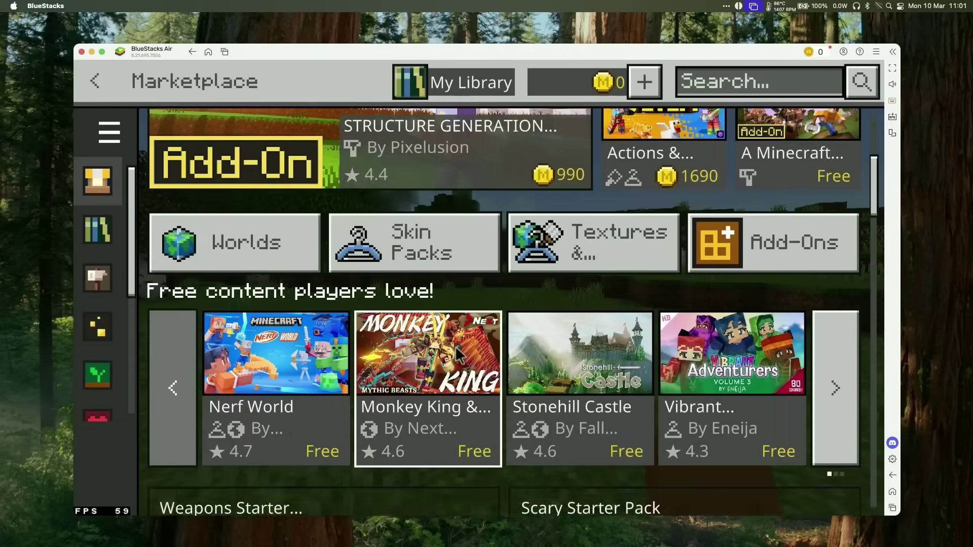
mouse_move(871, 204)
left_mouse_down()
mouse_move(879, 310)
mouse_move(850, 447)
mouse_move(857, 502)
mouse_move(872, 216)
left_mouse_up()
scroll(597, 193, "up", 3)
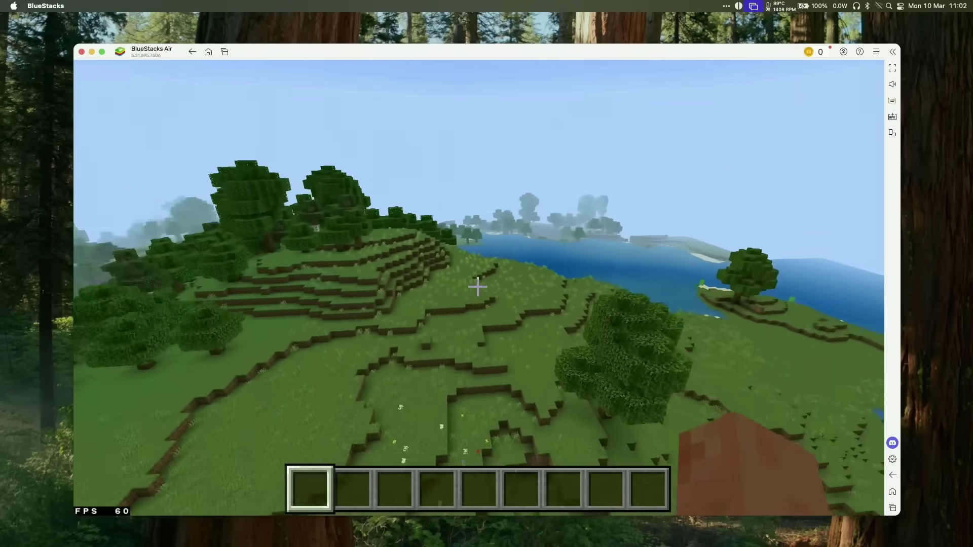
key("w")
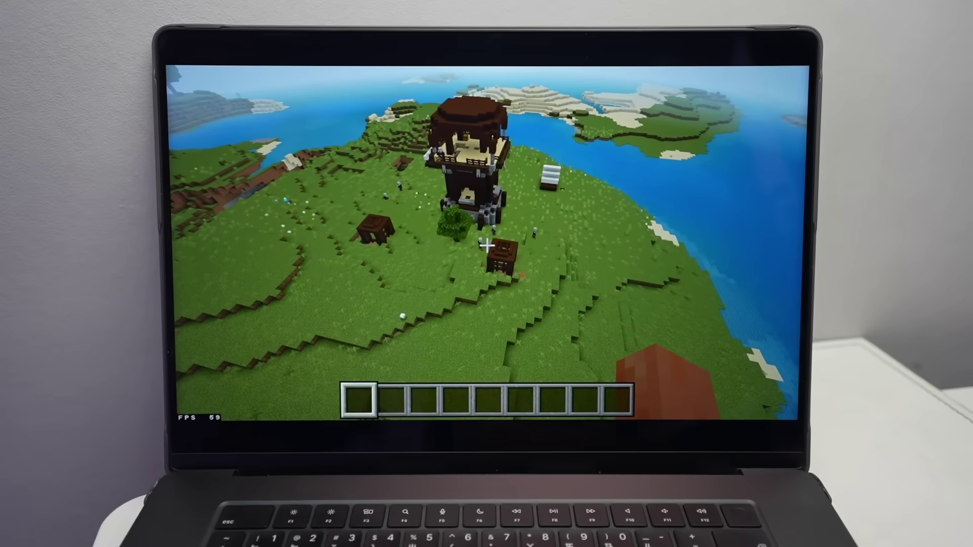
key("ctrl+super+f")
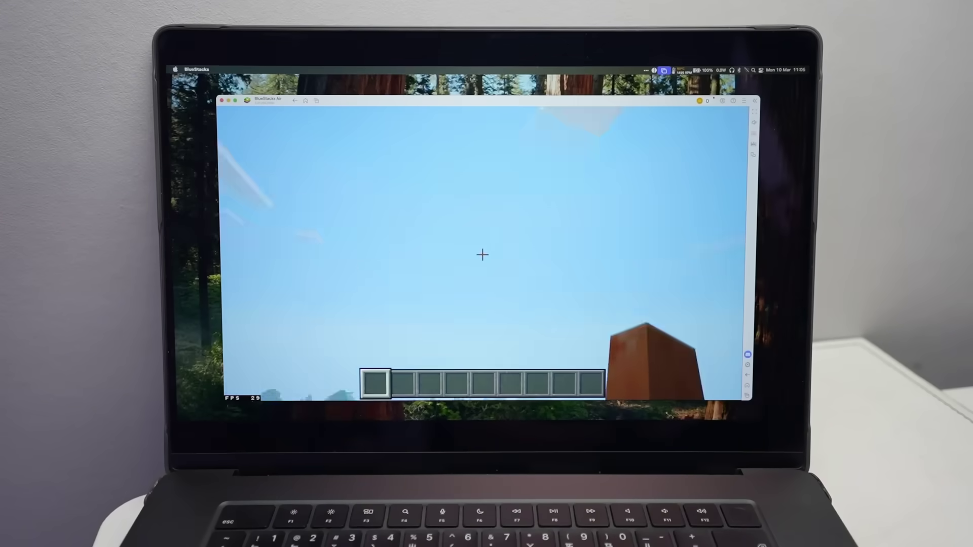